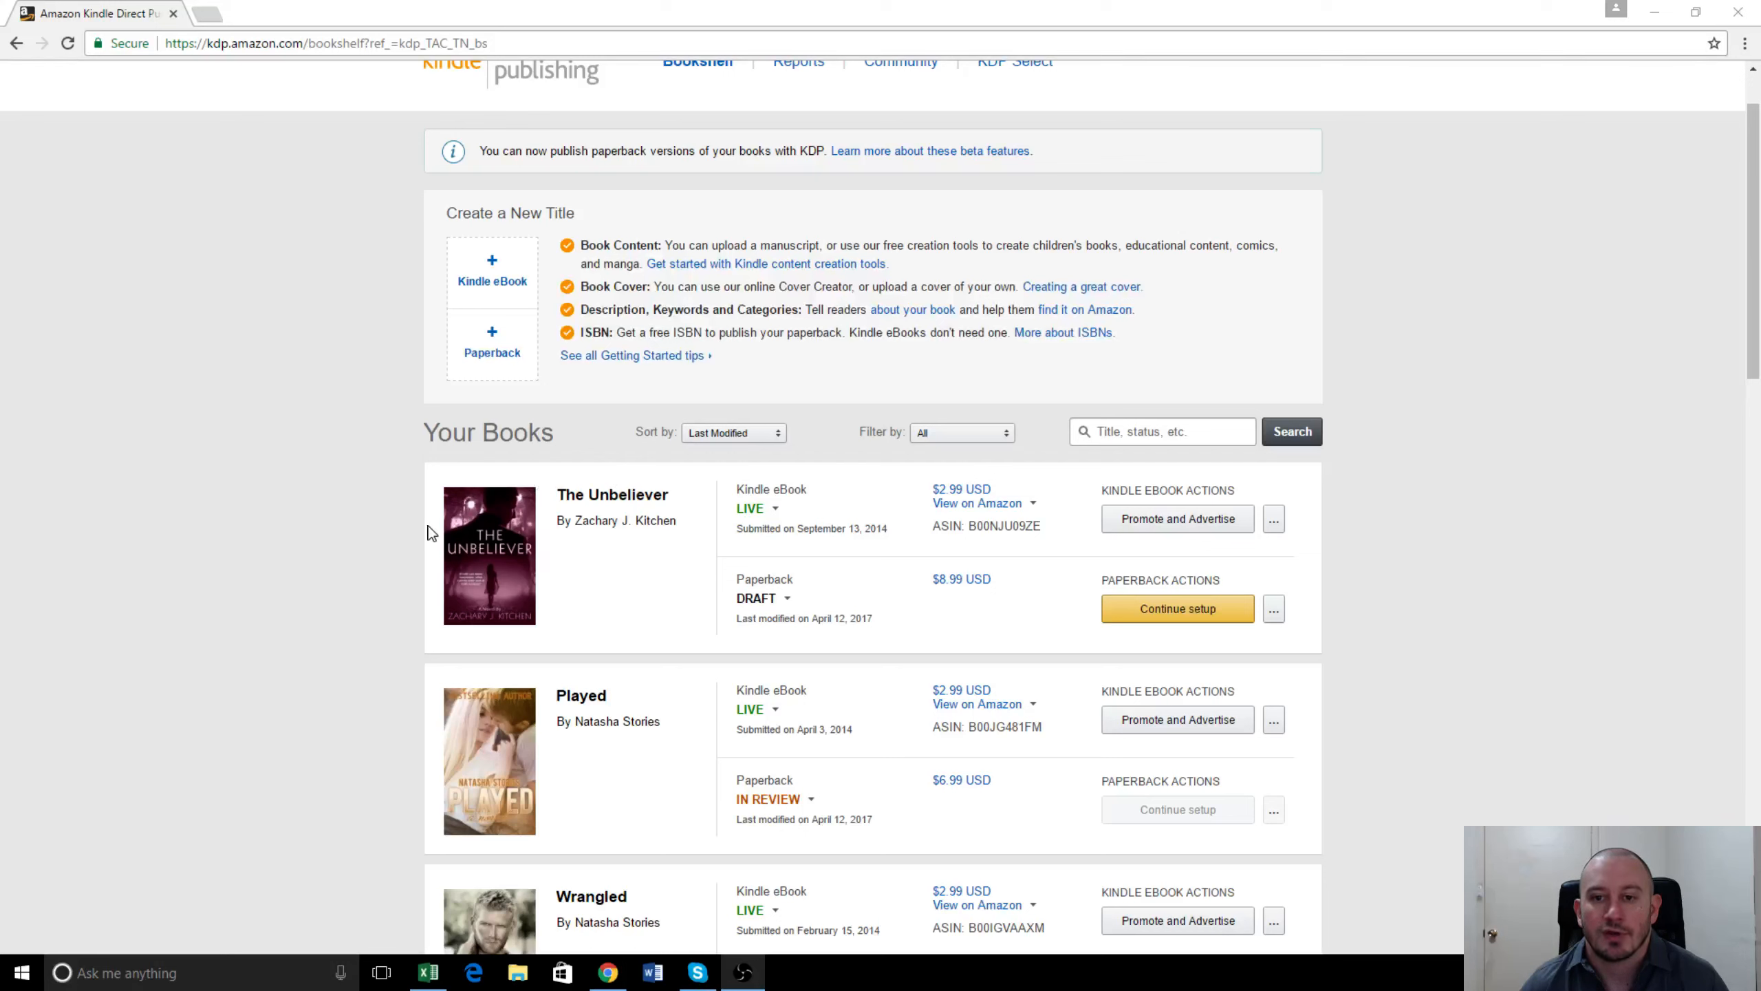
Open the paperback setup of The Unbeliever, enlarge its description box and copy the full book description.
left_click(1218, 607)
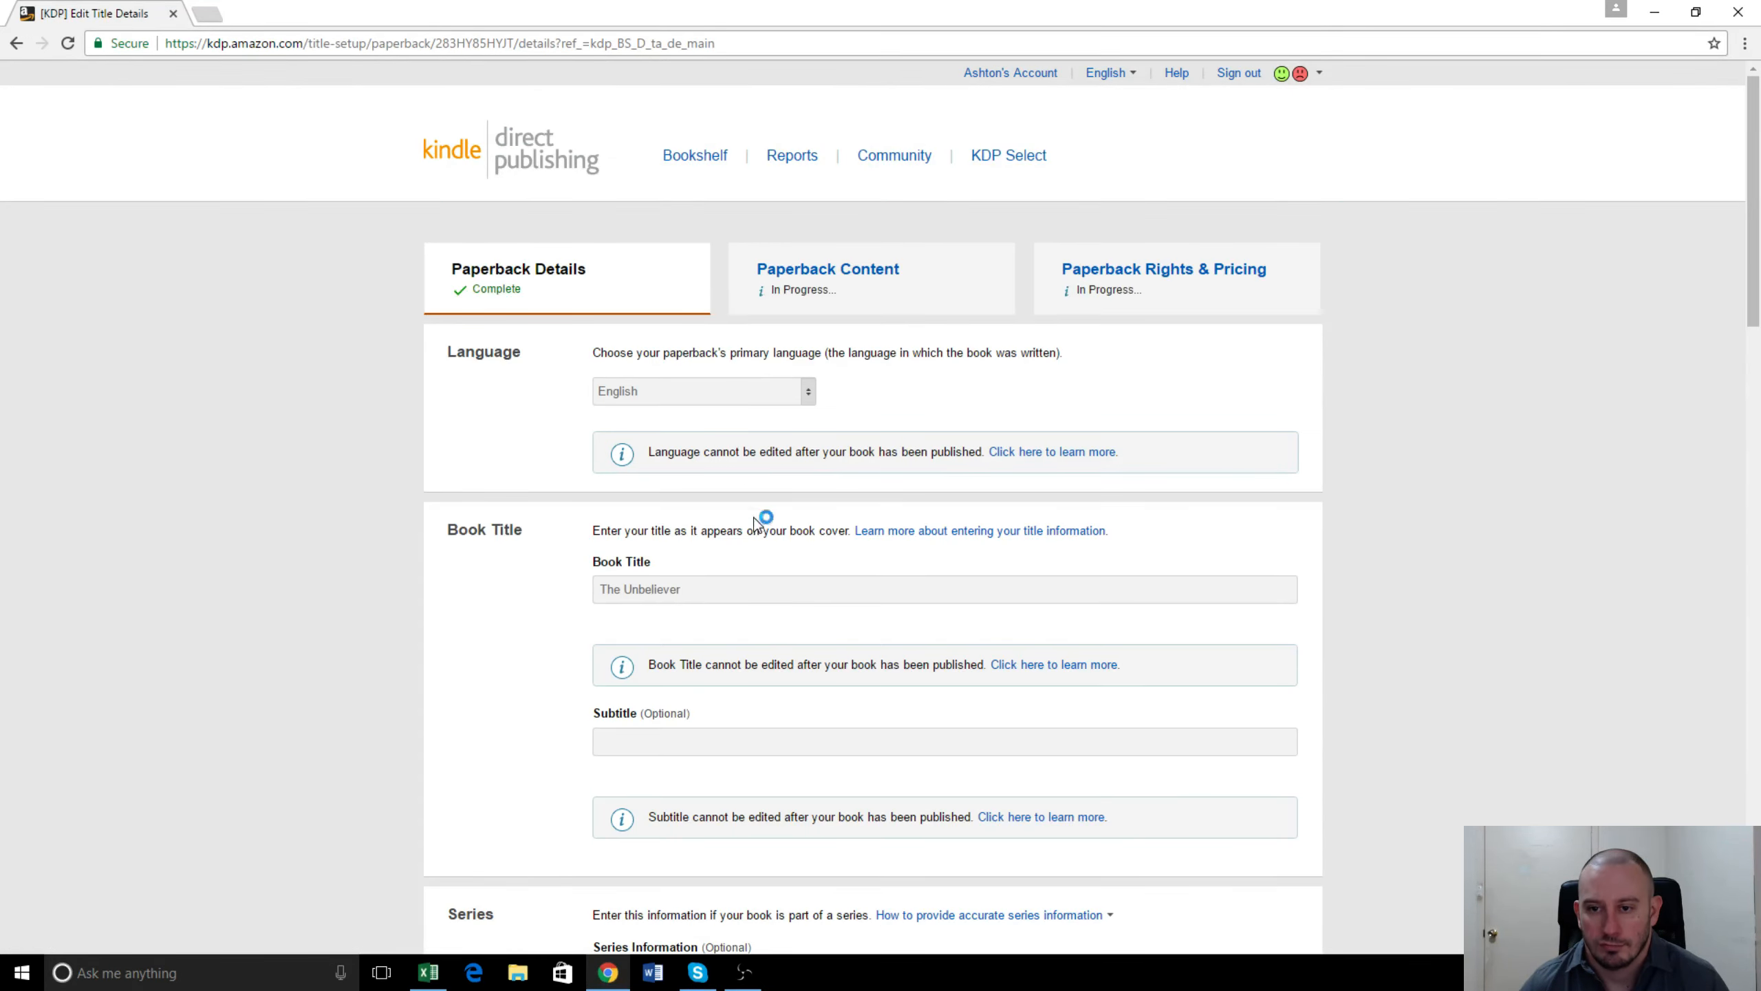
scroll(770, 548, "down", 15)
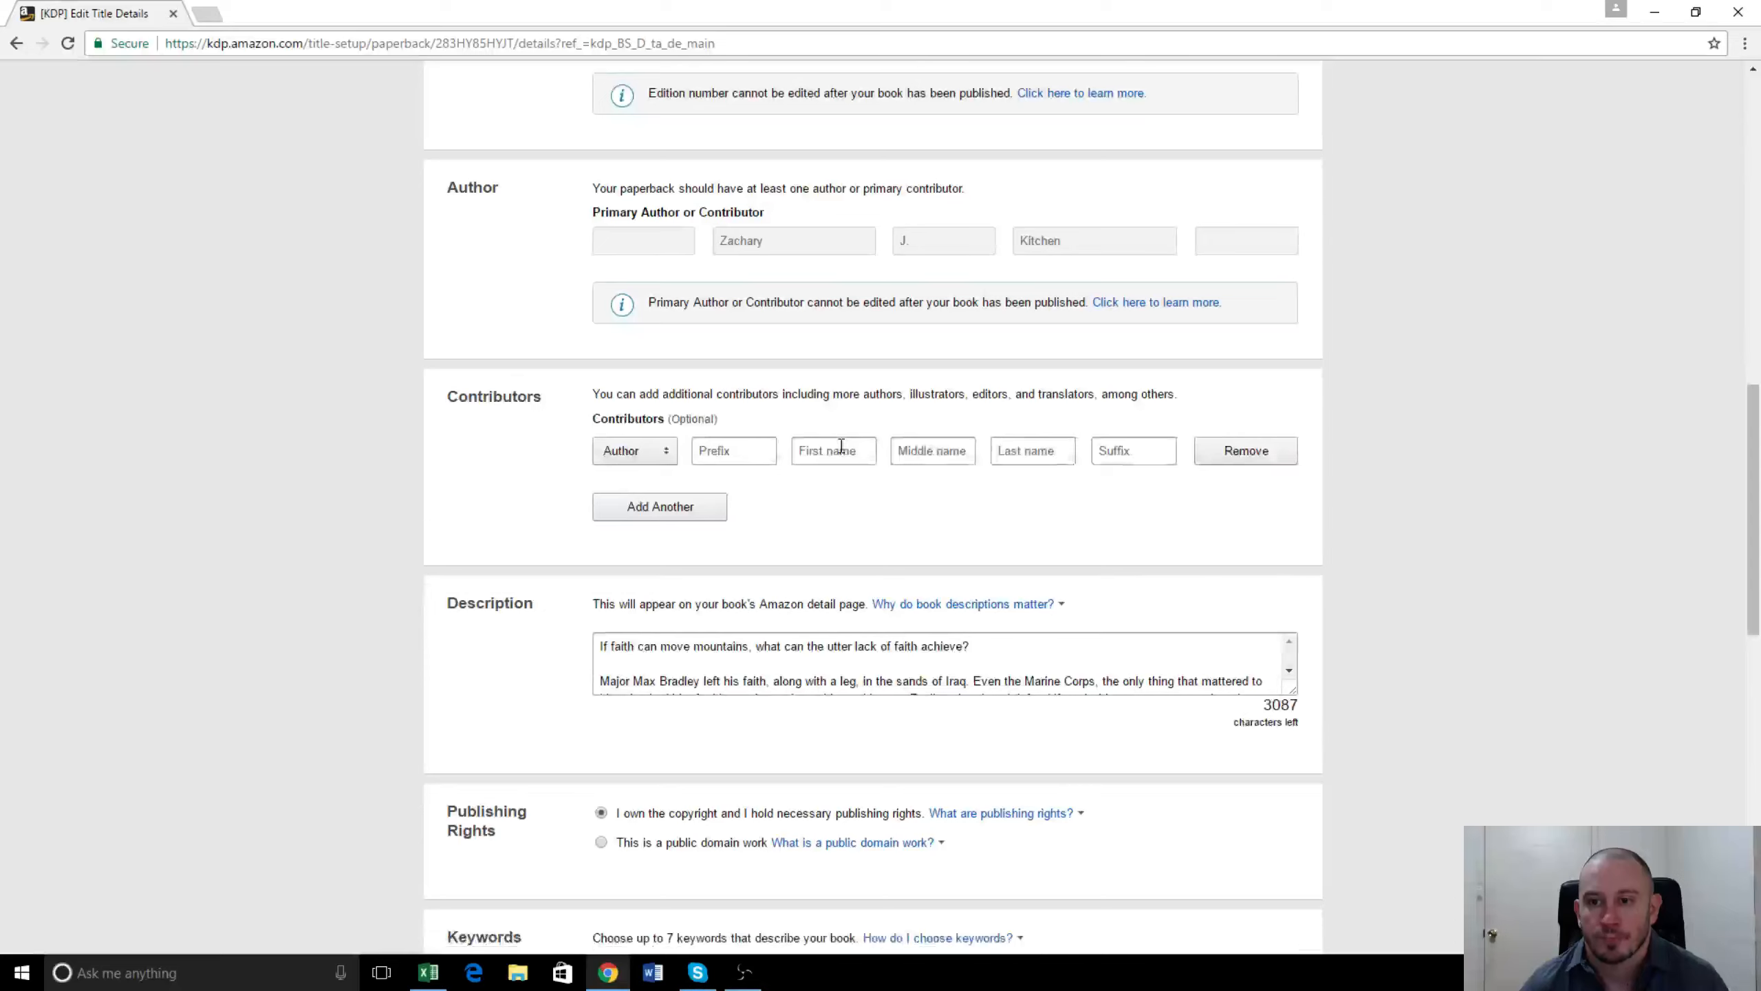
scroll(841, 447, "down", 4)
scroll(857, 460, "down", 1)
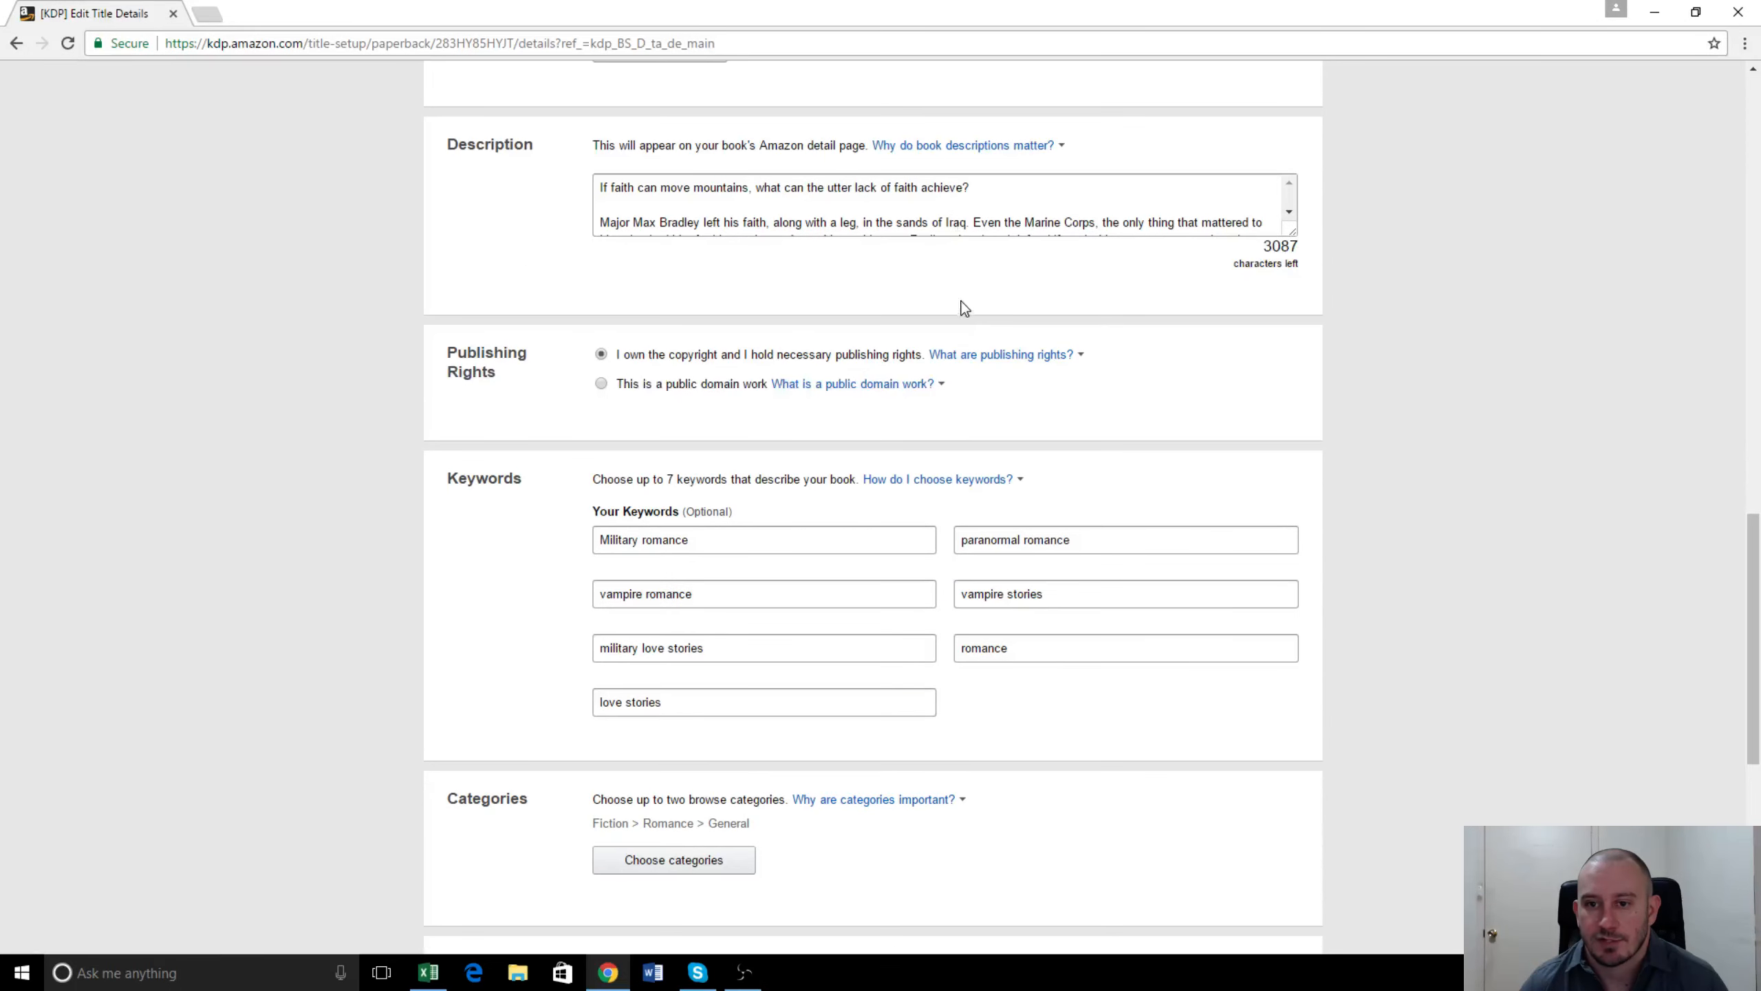
scroll(963, 306, "up", 3)
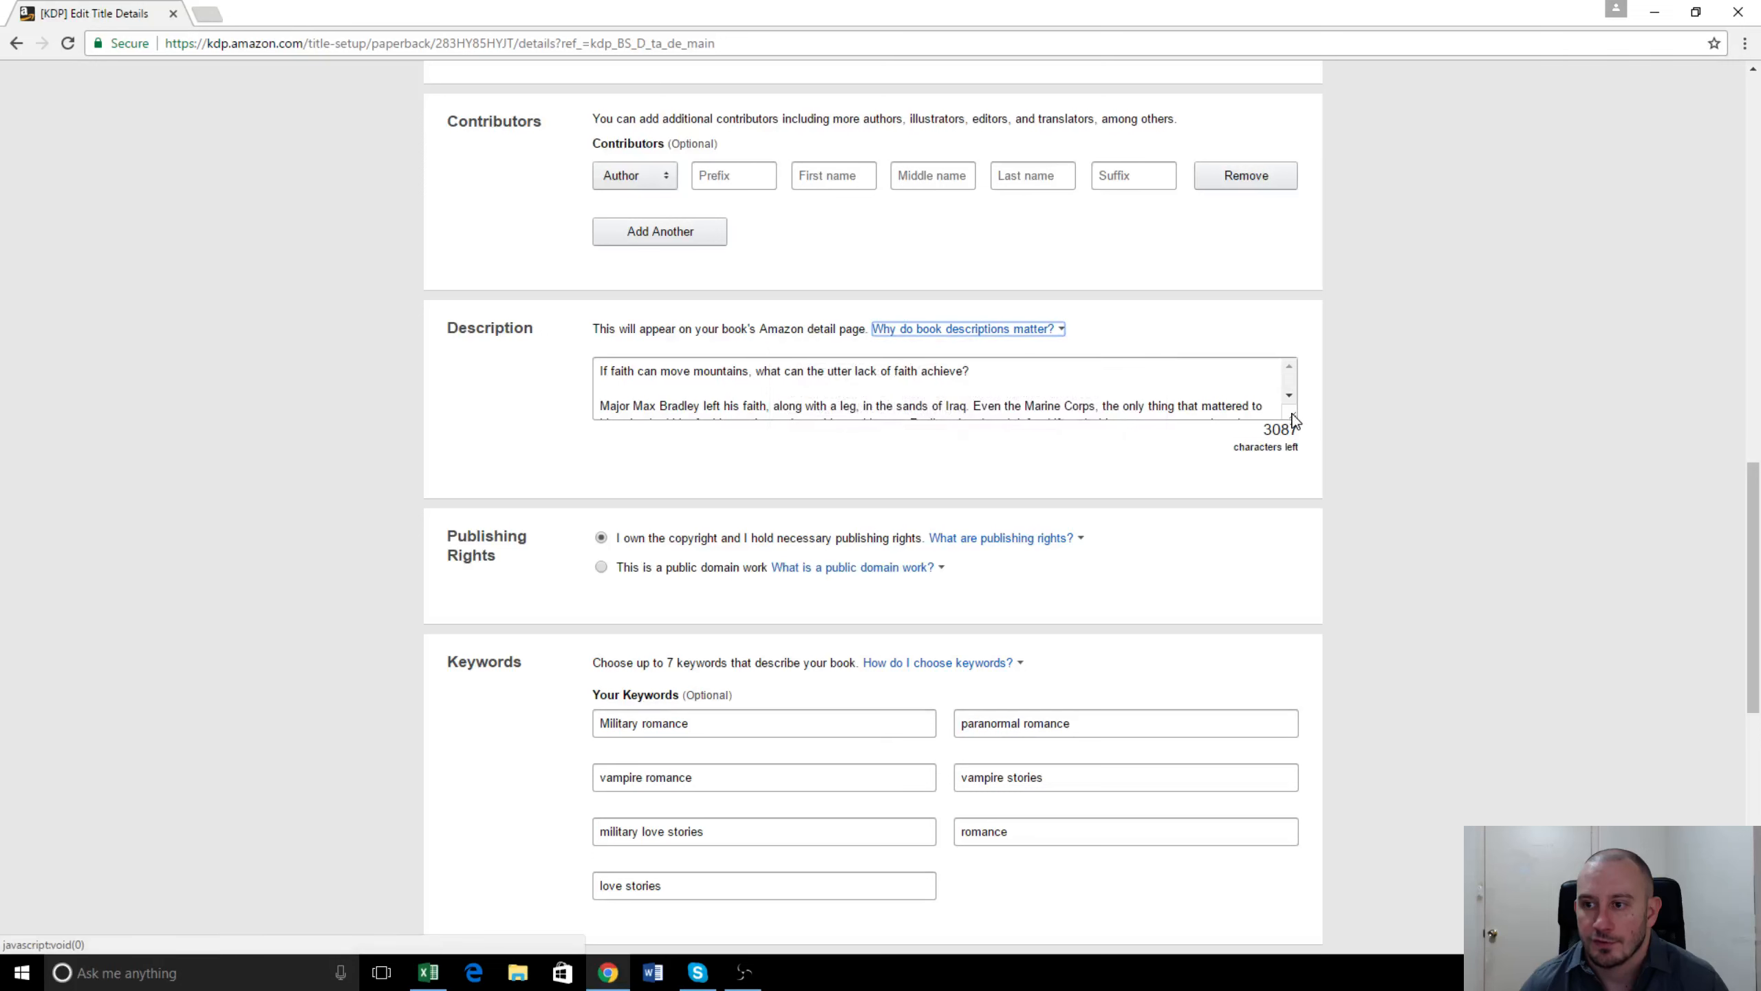
left_click_drag(1292, 419, 1301, 559)
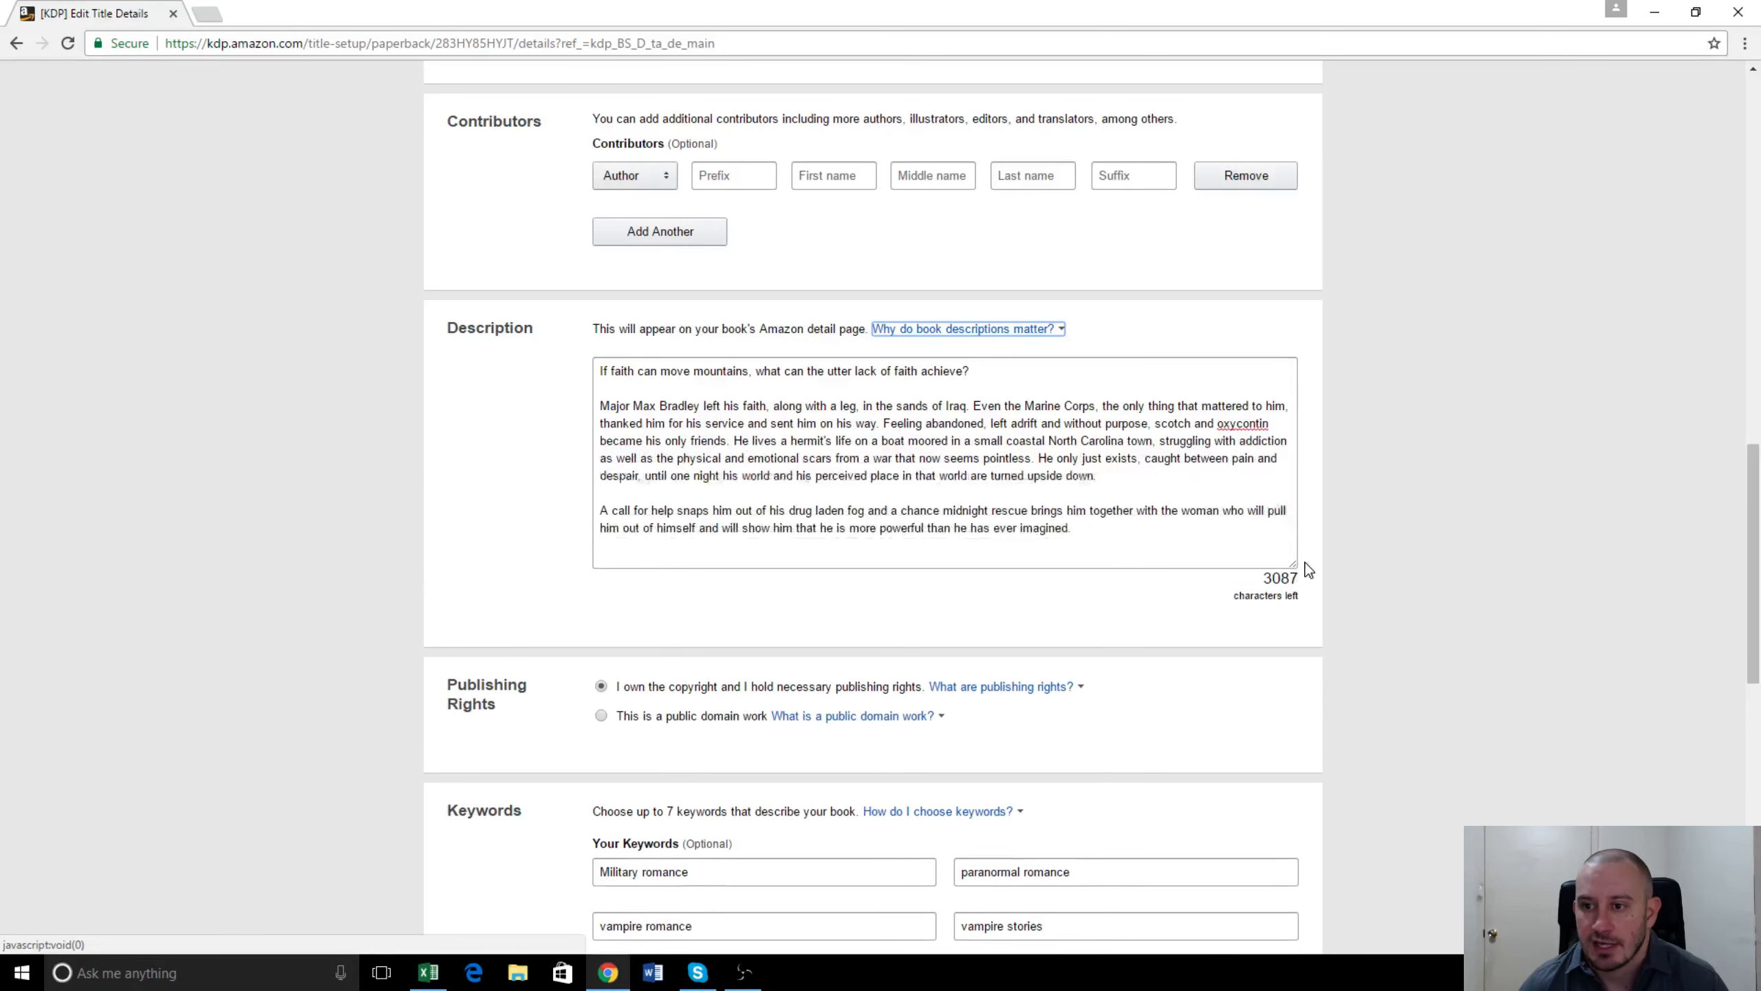
left_click_drag(1081, 529, 595, 364)
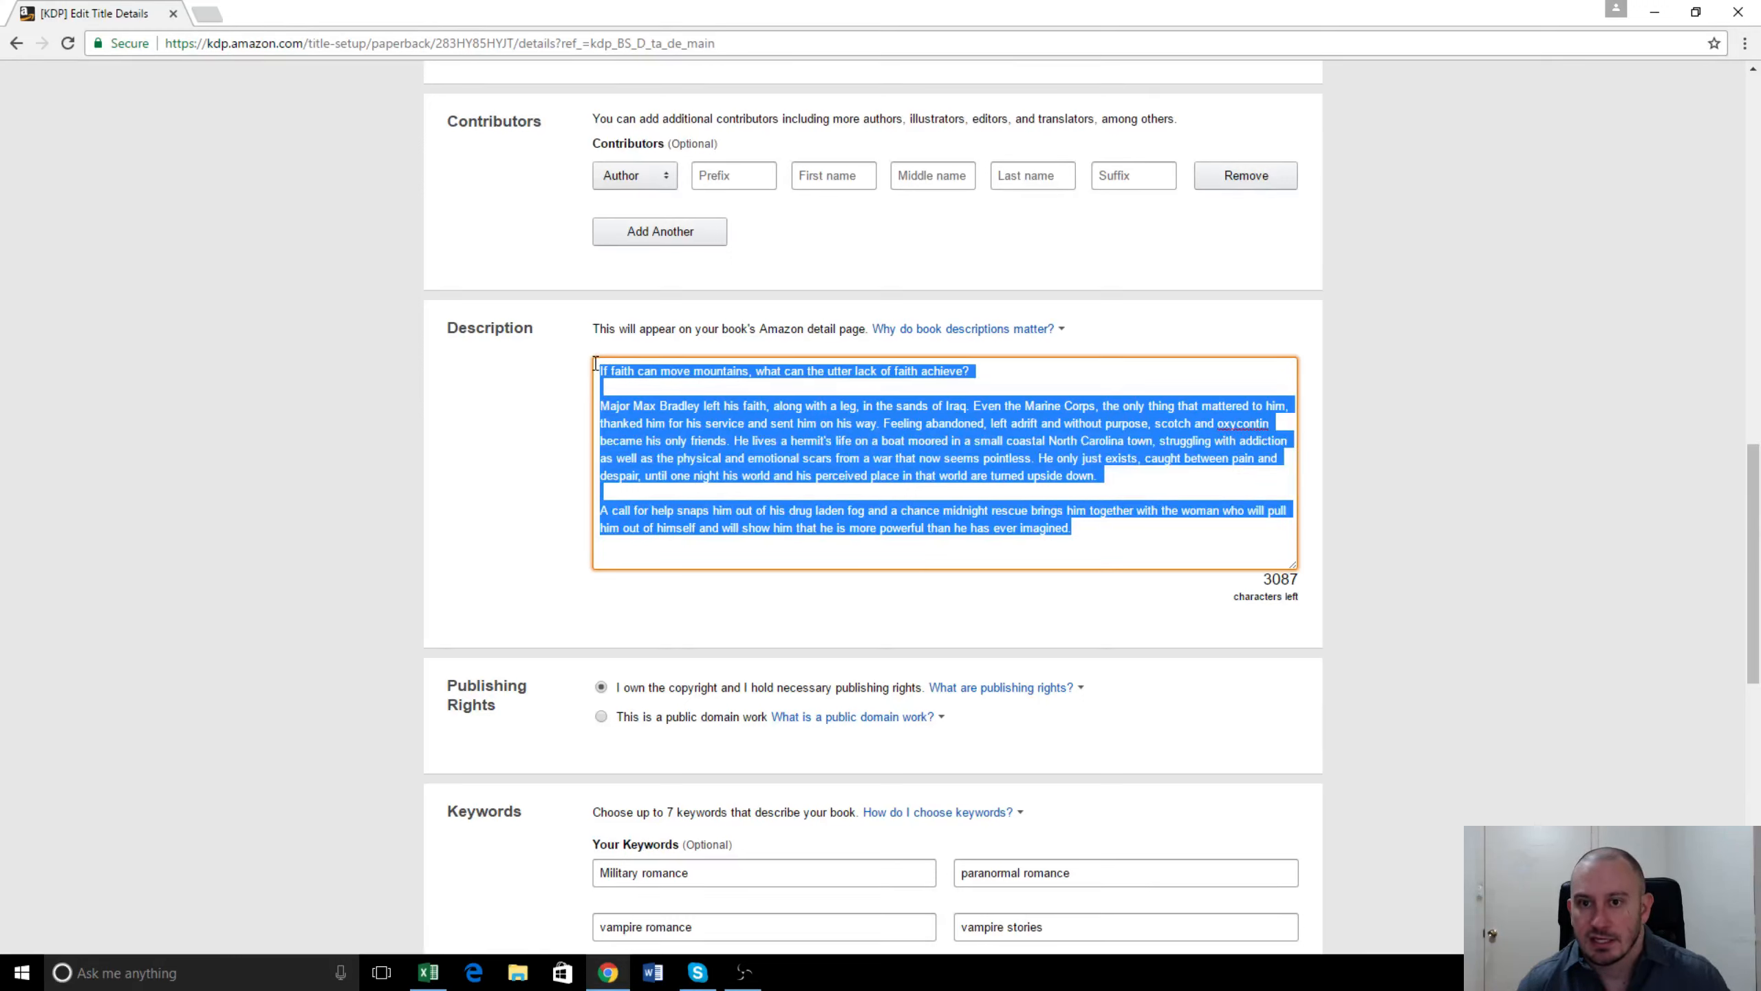
left_click(342, 375)
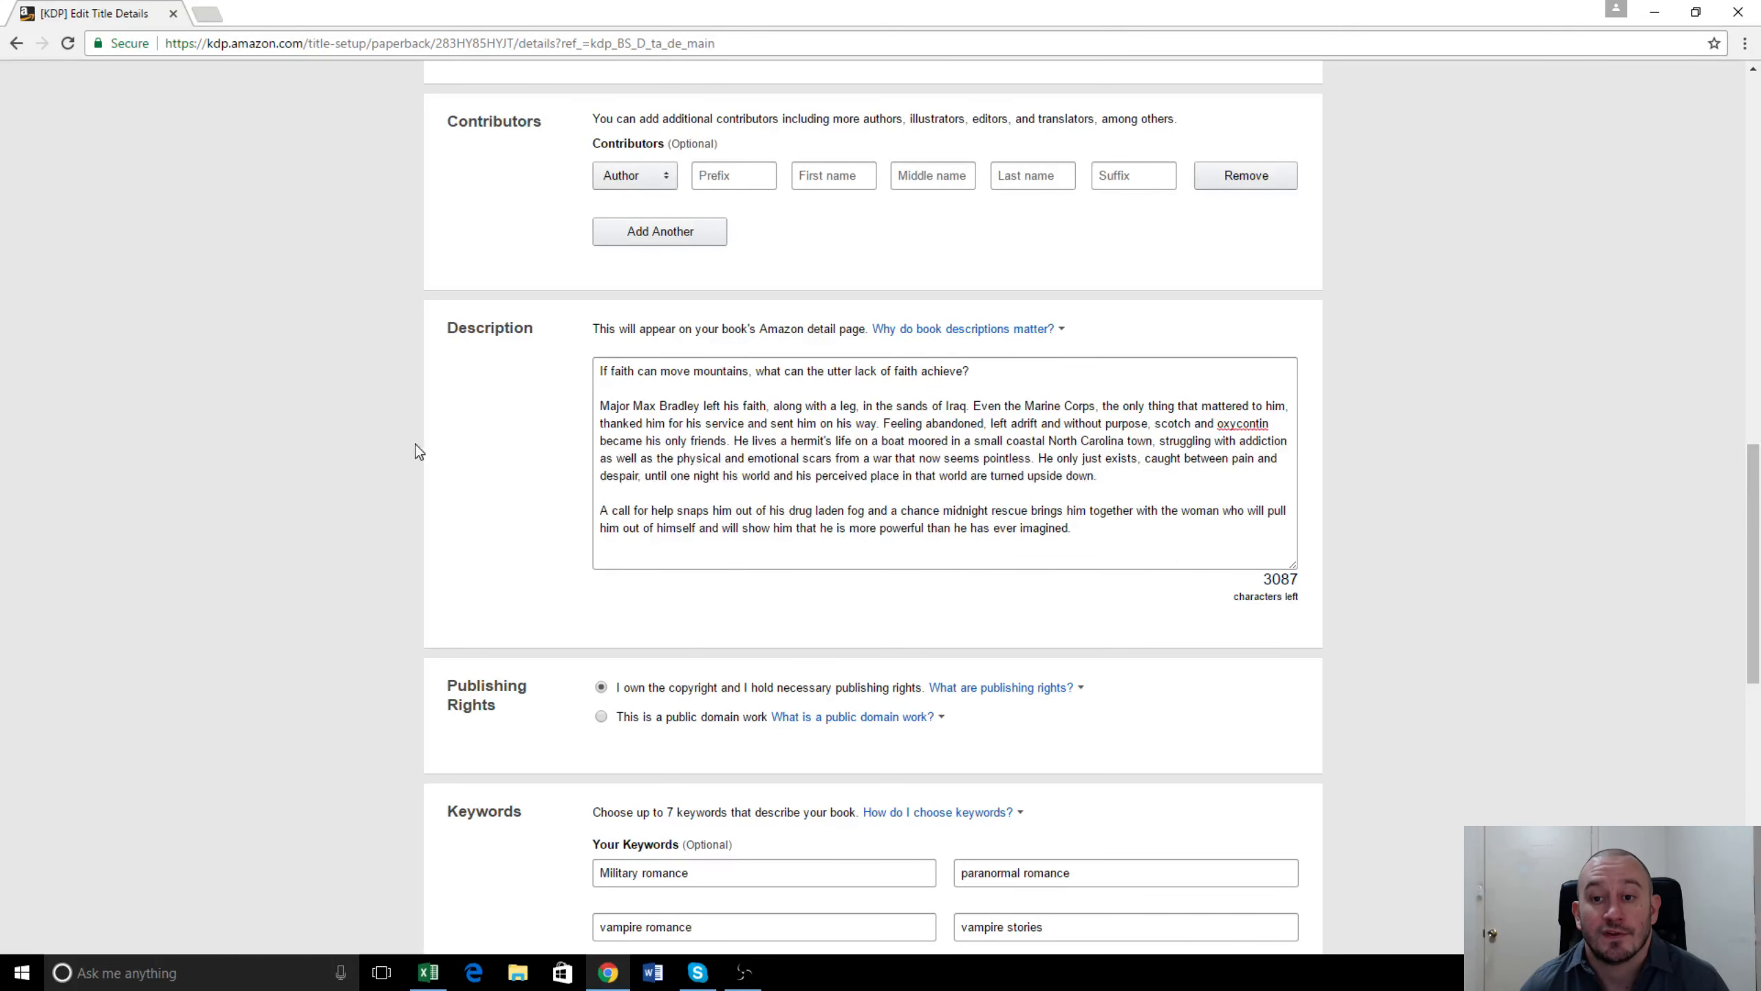
Save the completed paperback details and continue to the paperback content step.
scroll(432, 444, "down", 7)
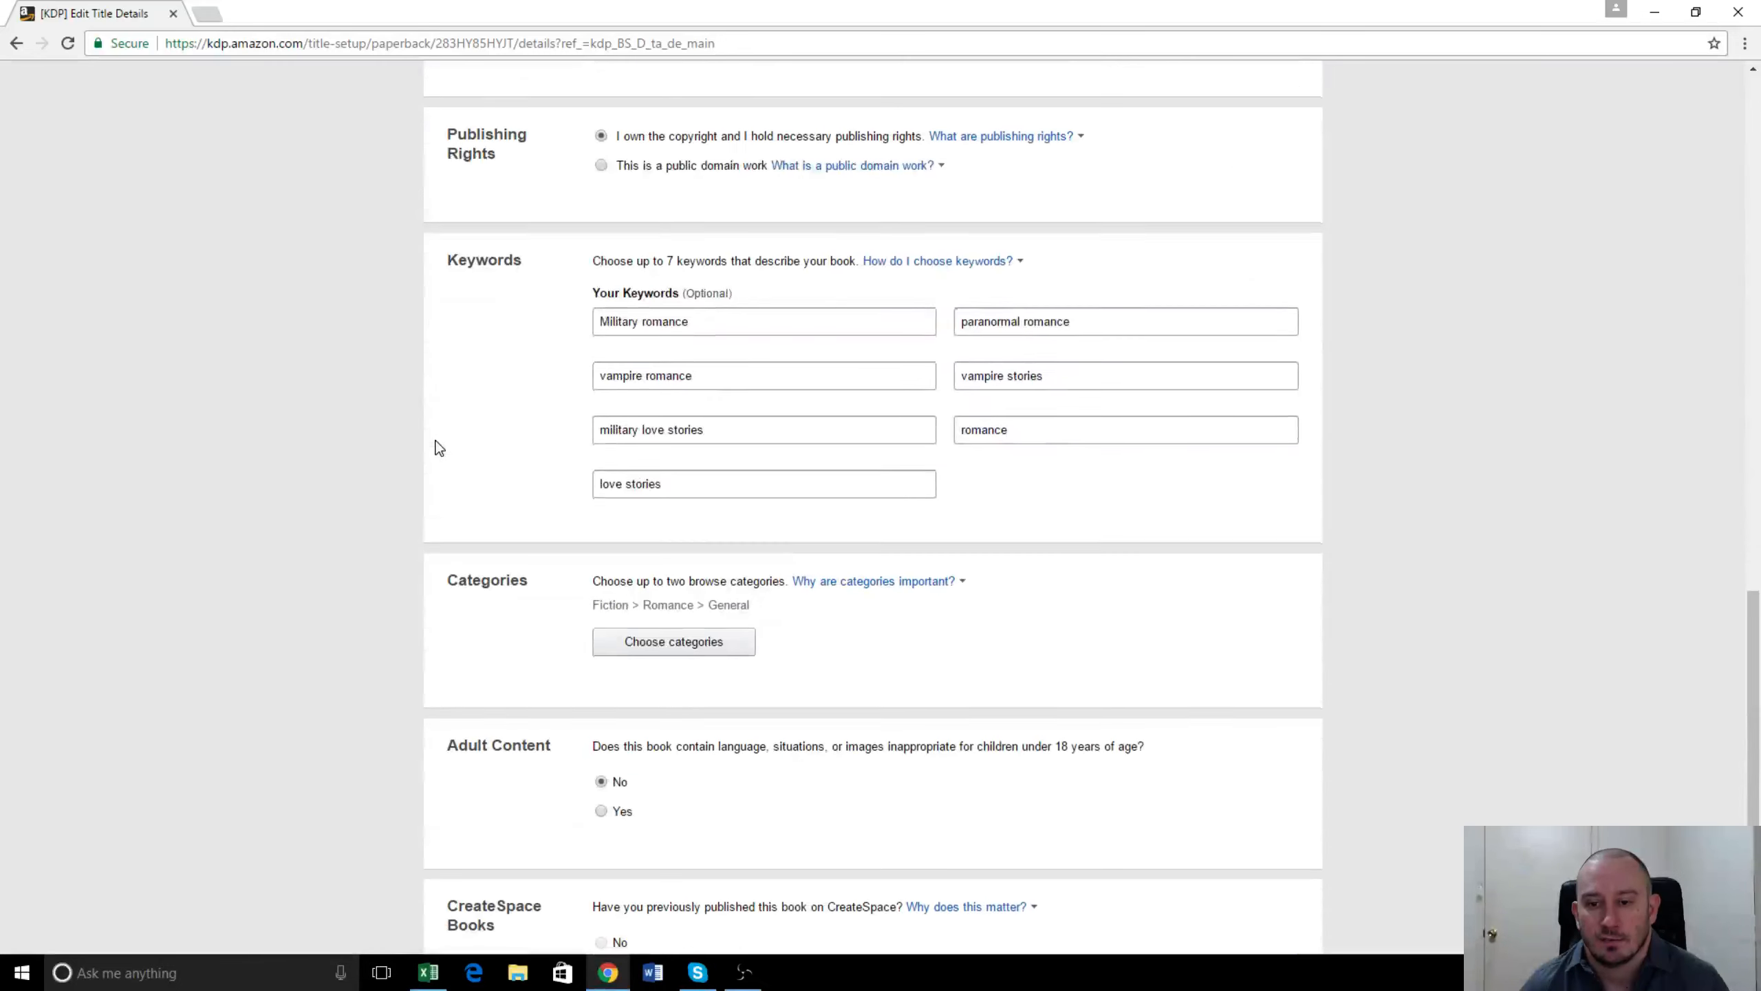
scroll(435, 448, "down", 4)
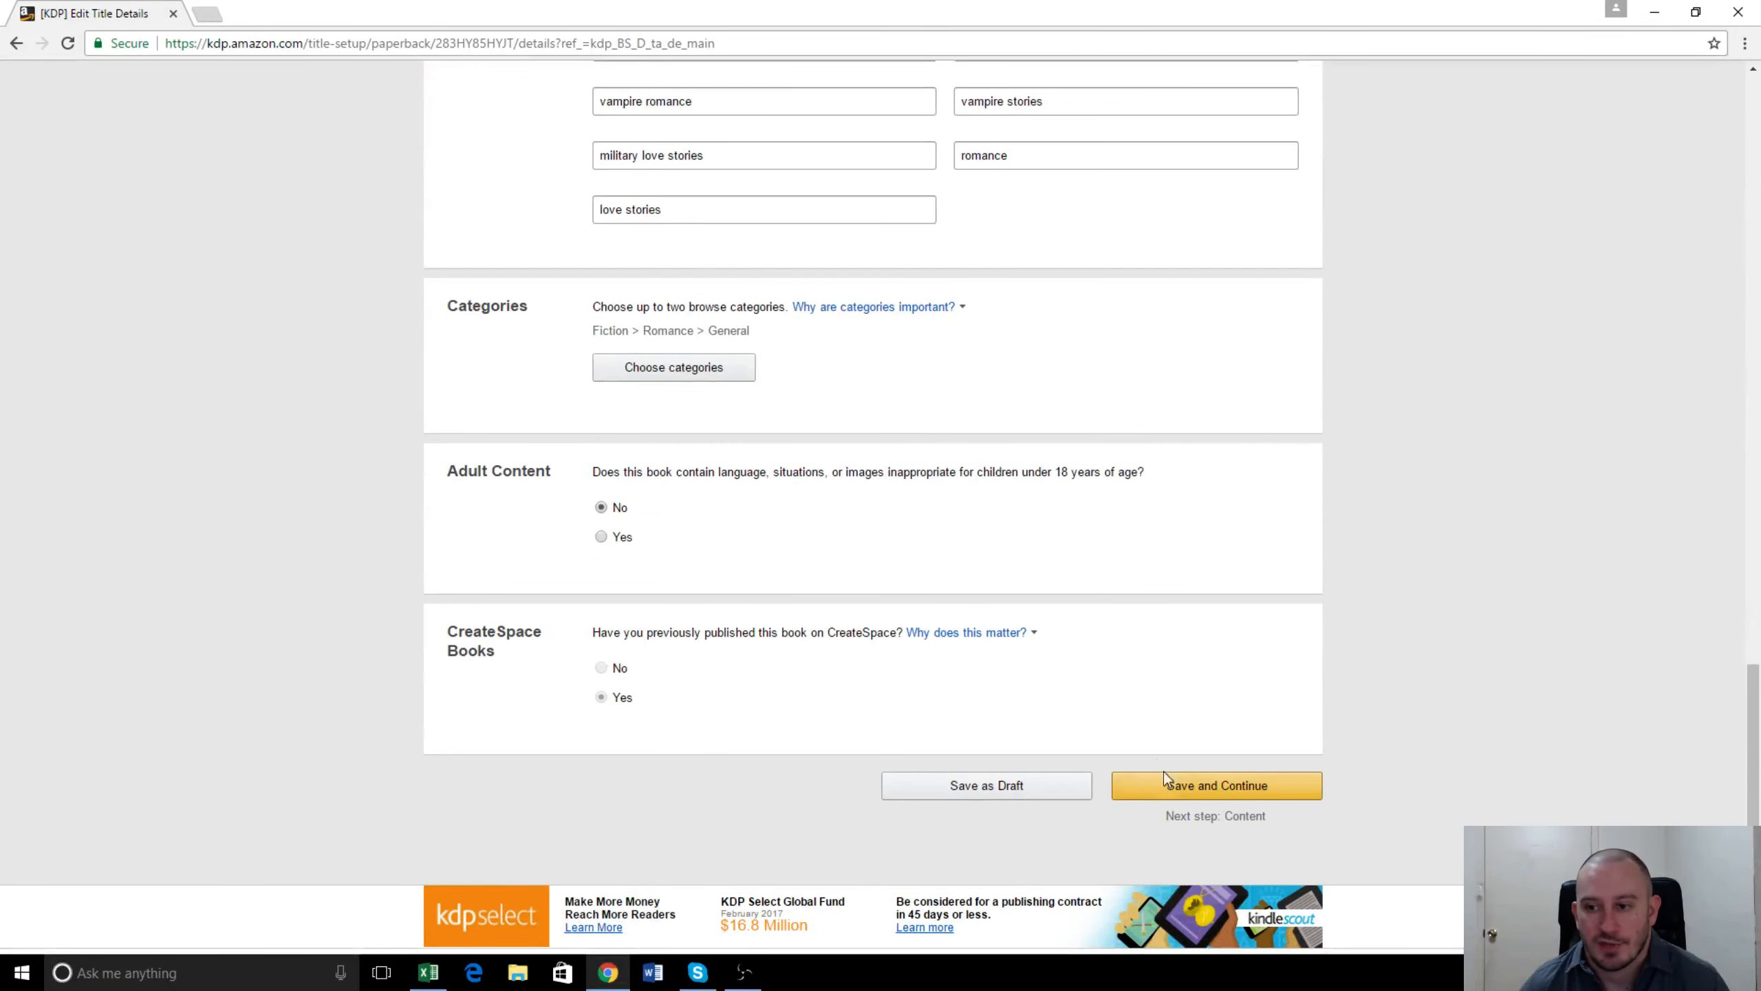
left_click(1176, 791)
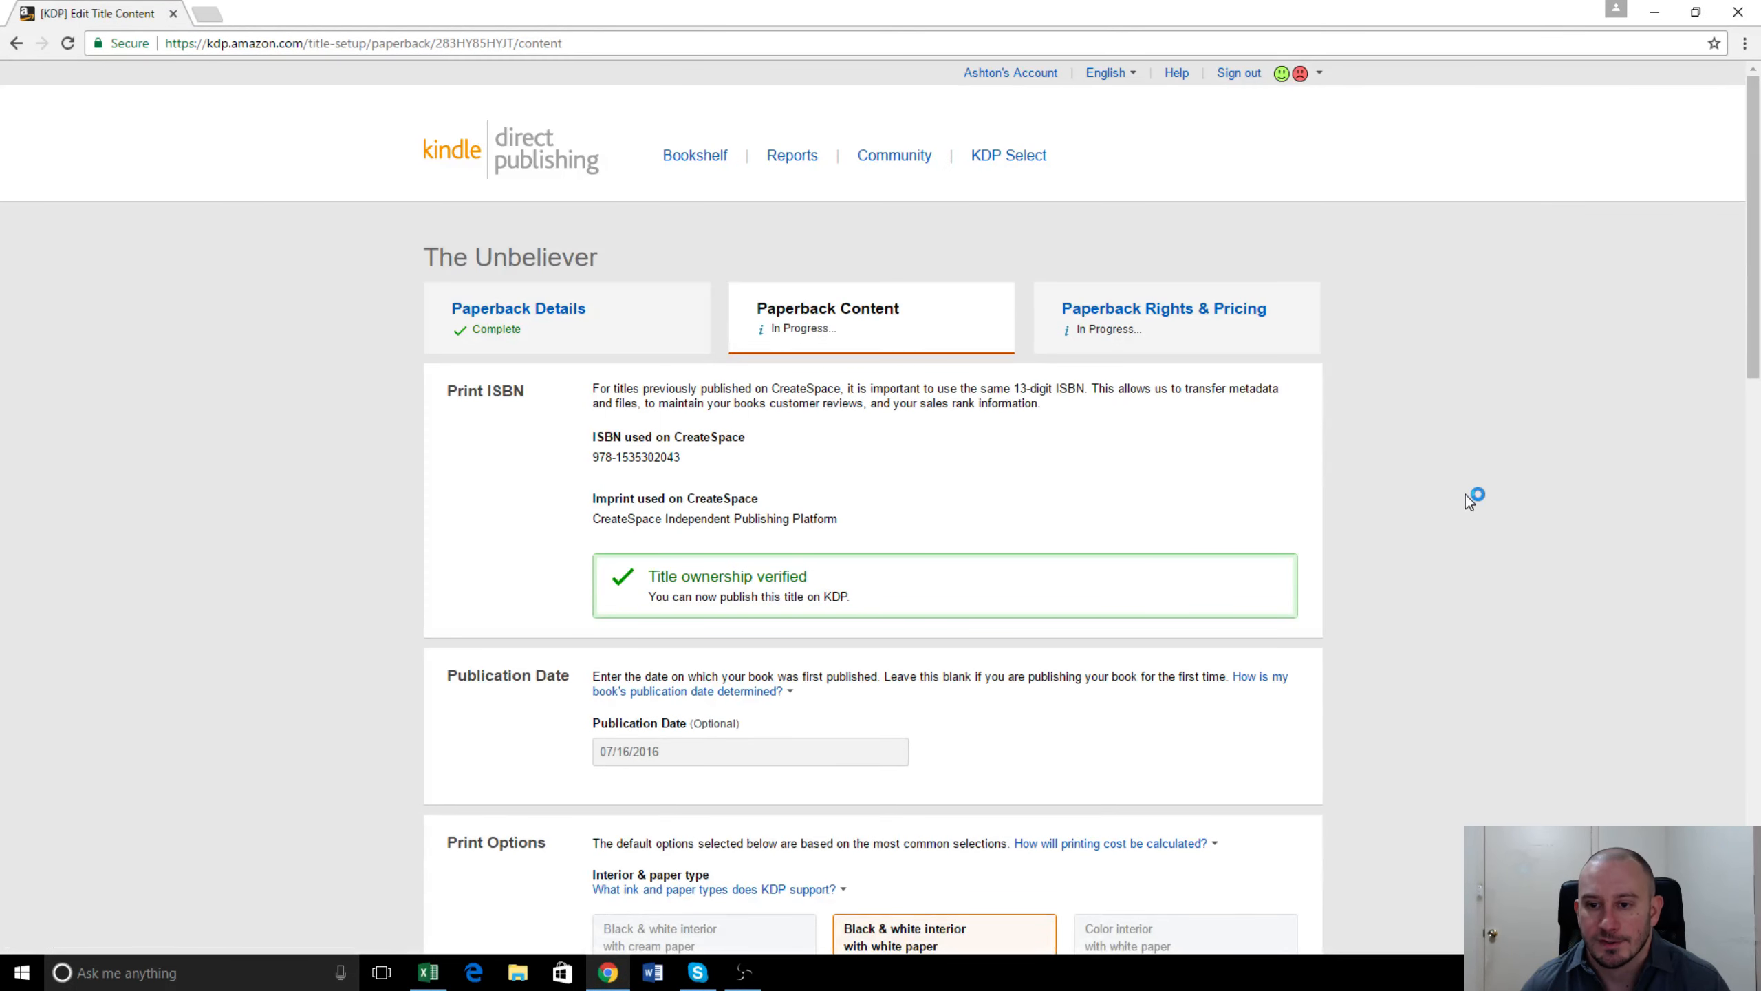
Review the print options and set the paperback cover finish to Glossy.
scroll(1466, 495, "down", 5)
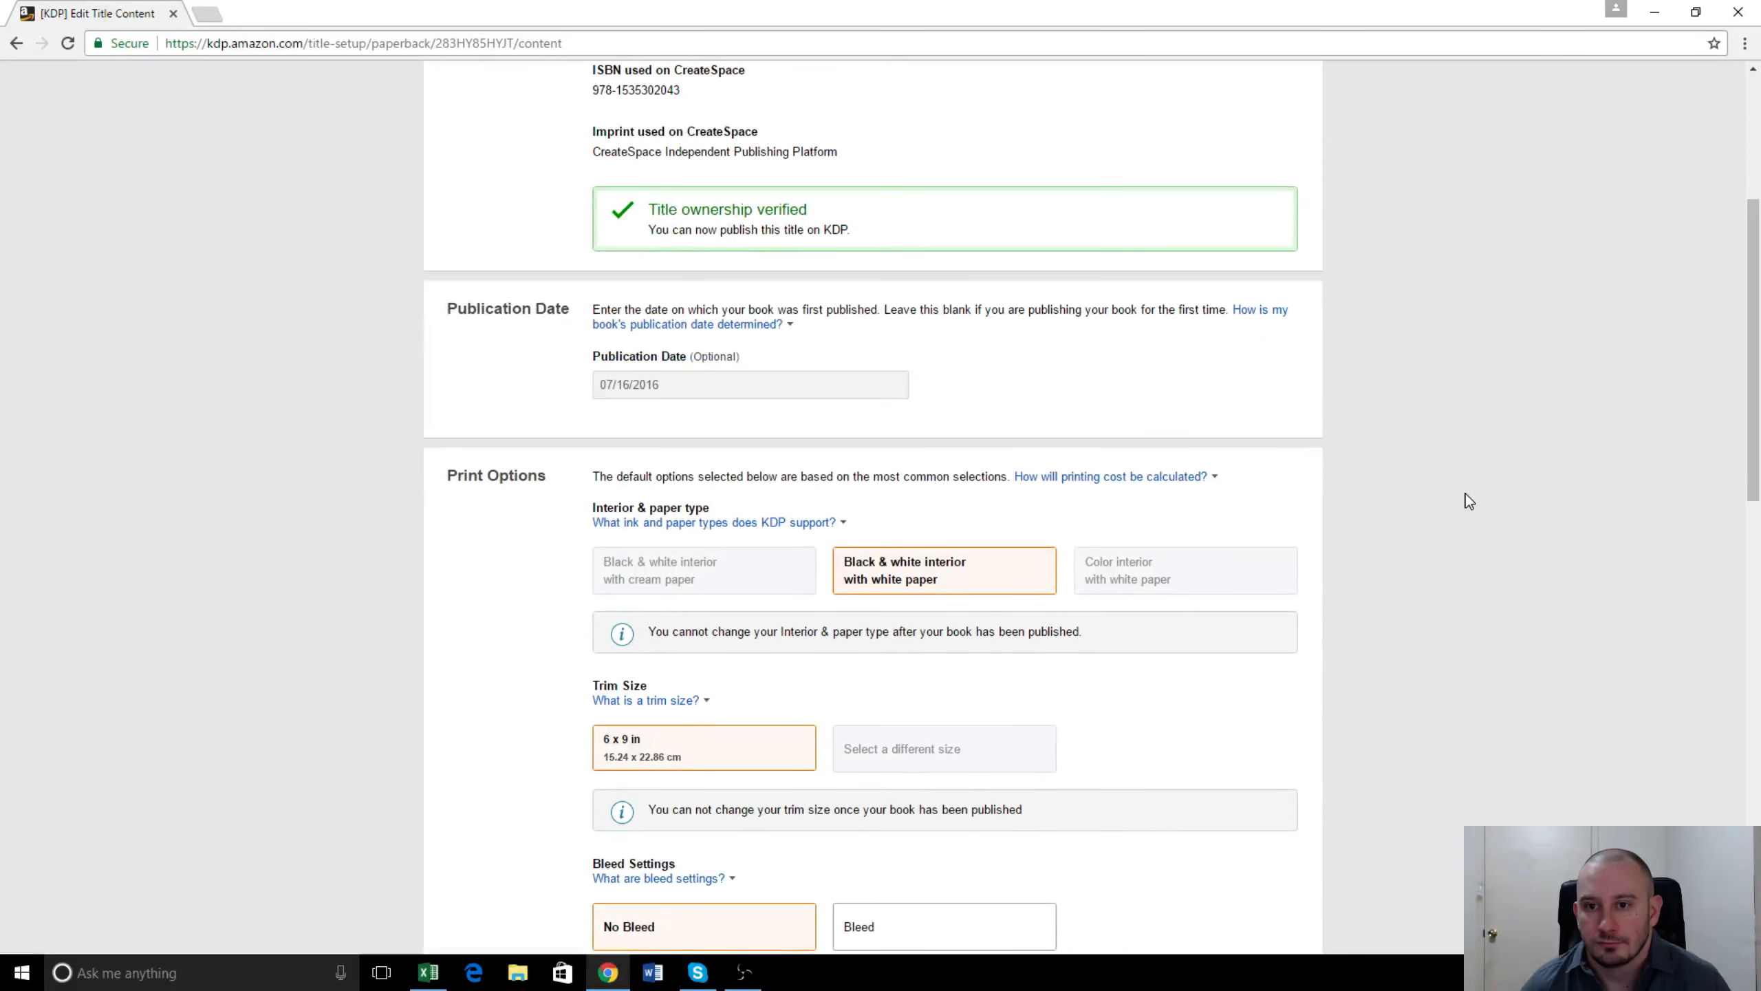
scroll(1254, 646, "down", 1)
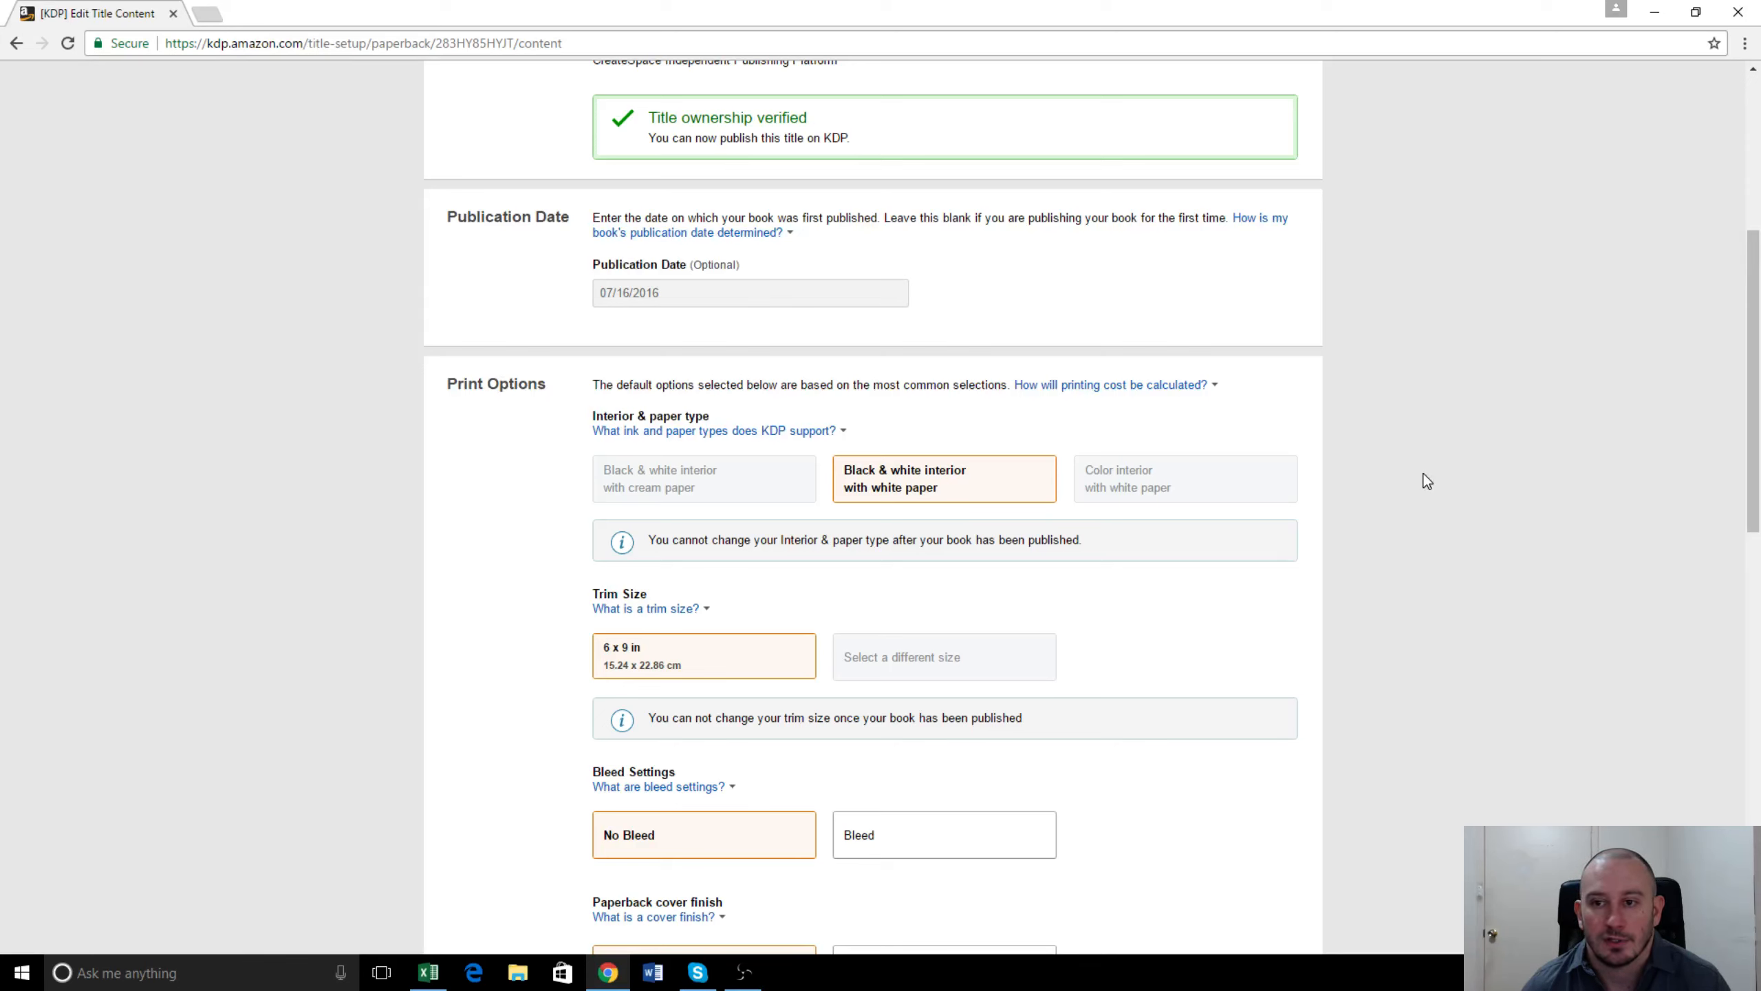
scroll(513, 482, "down", 1)
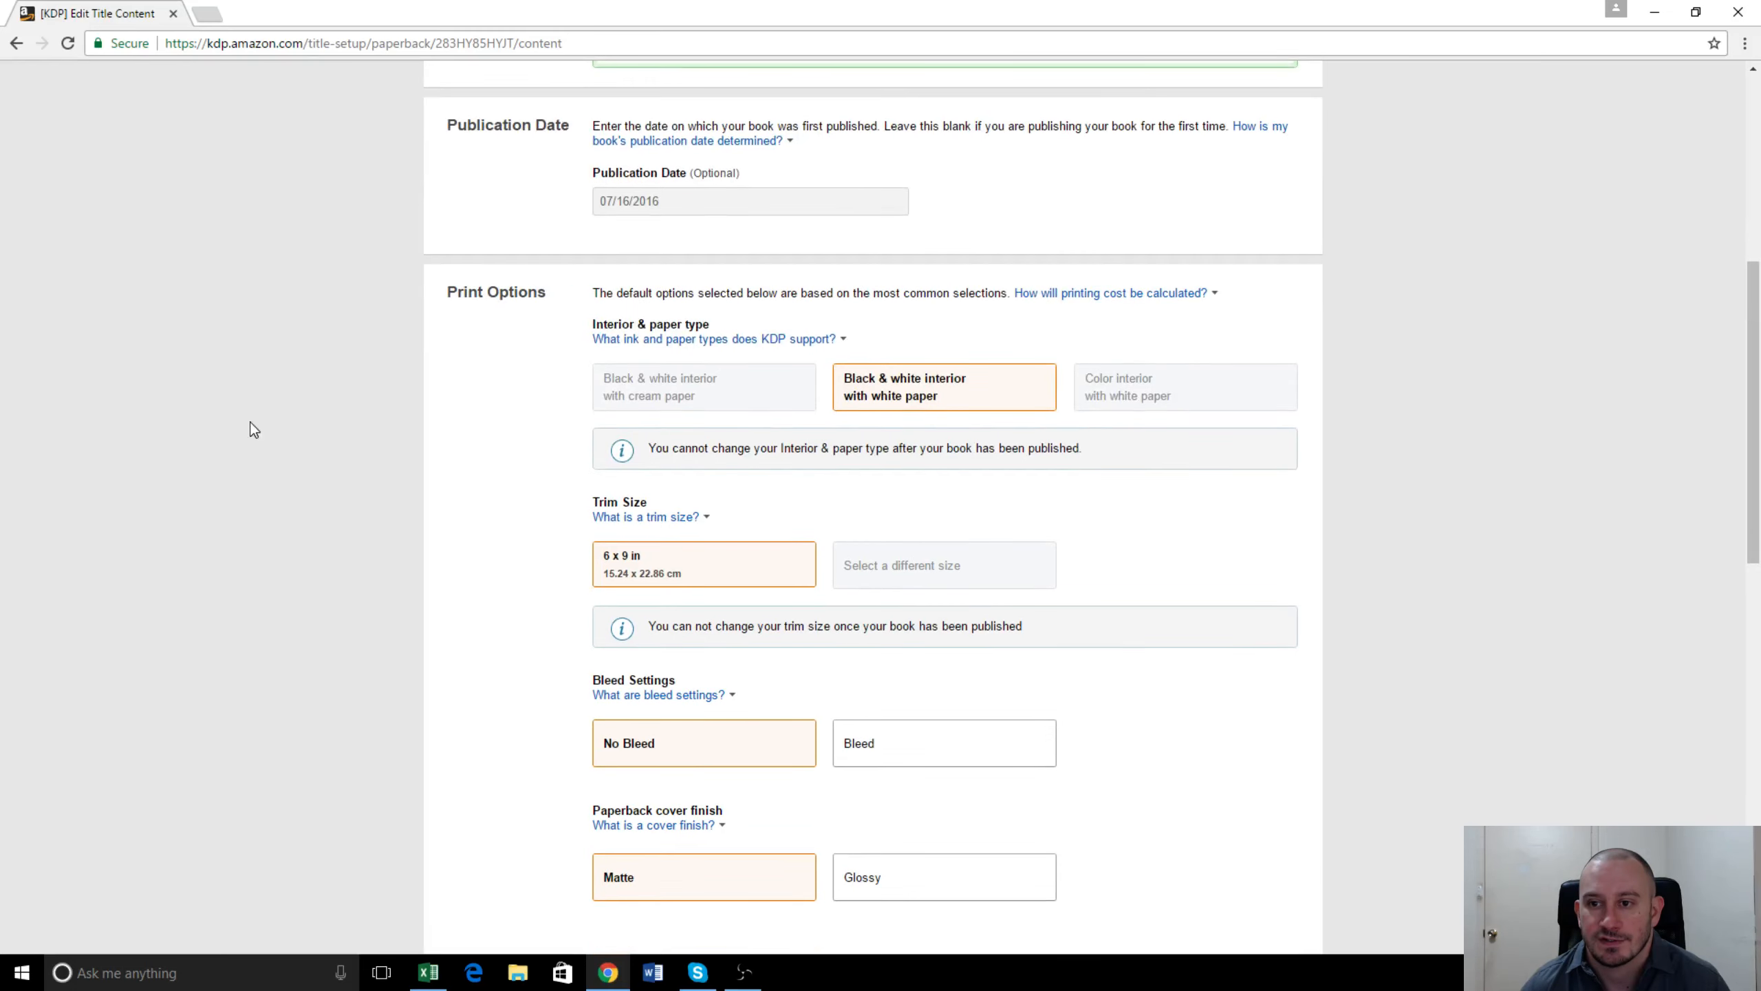
scroll(991, 413, "down", 1)
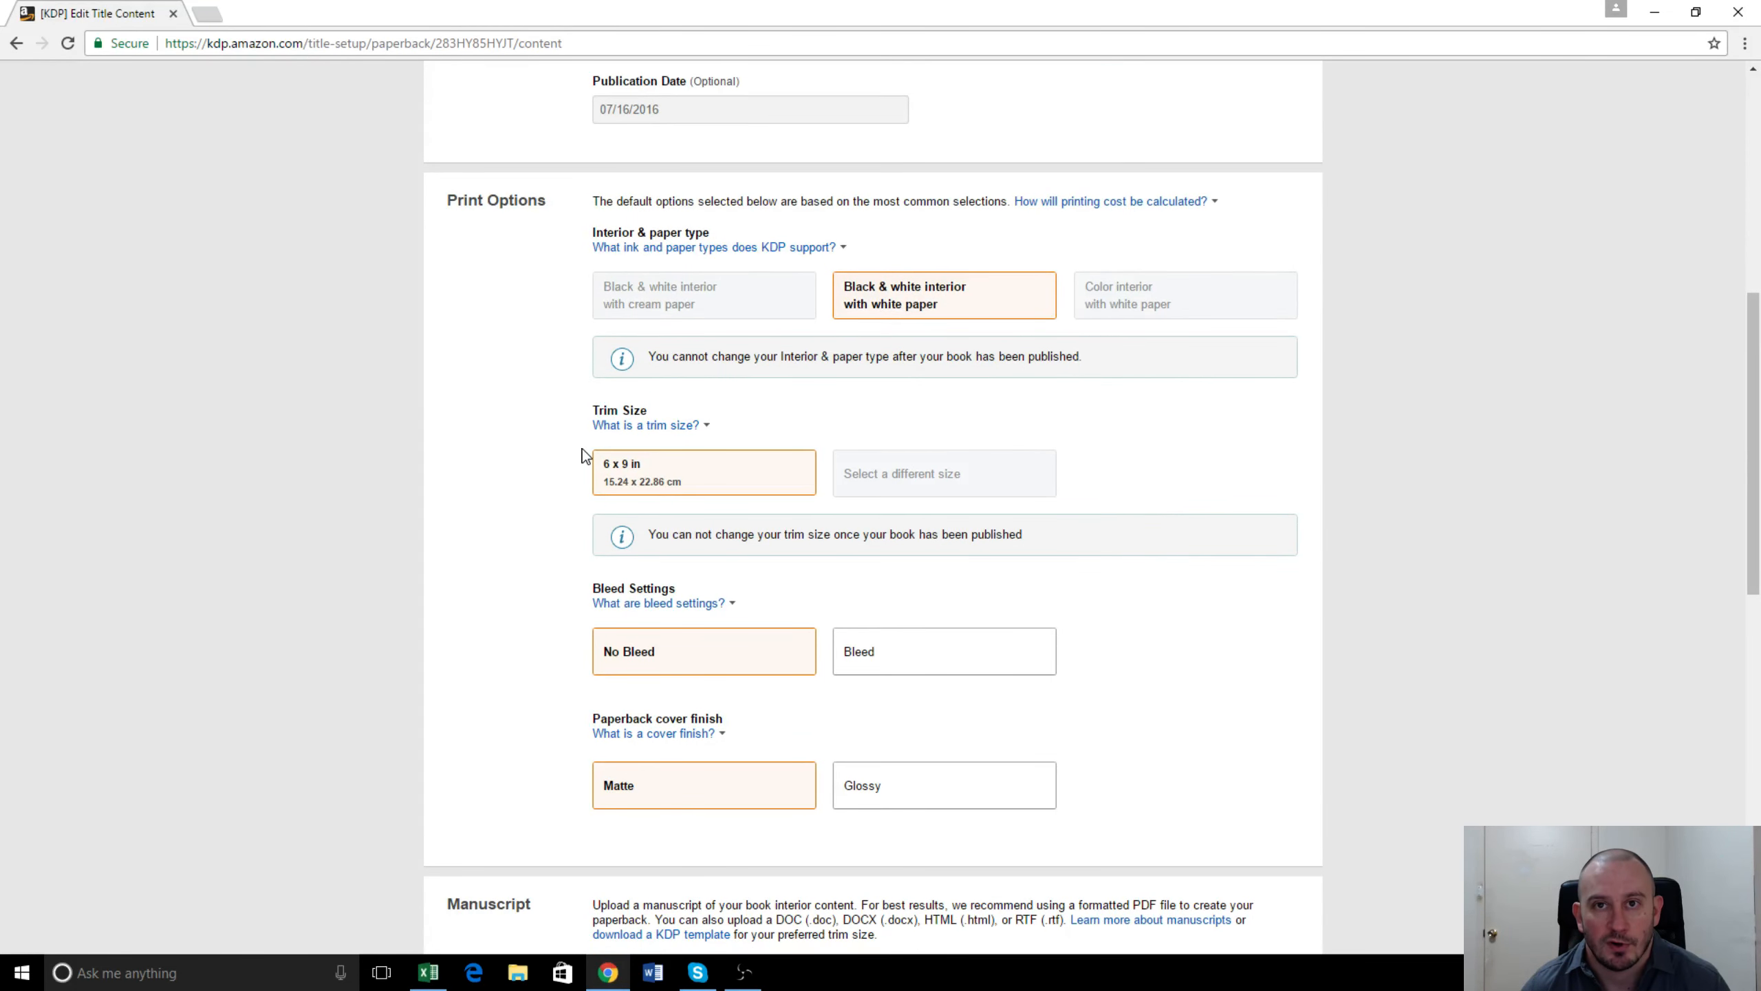
scroll(1361, 617, "down", 3)
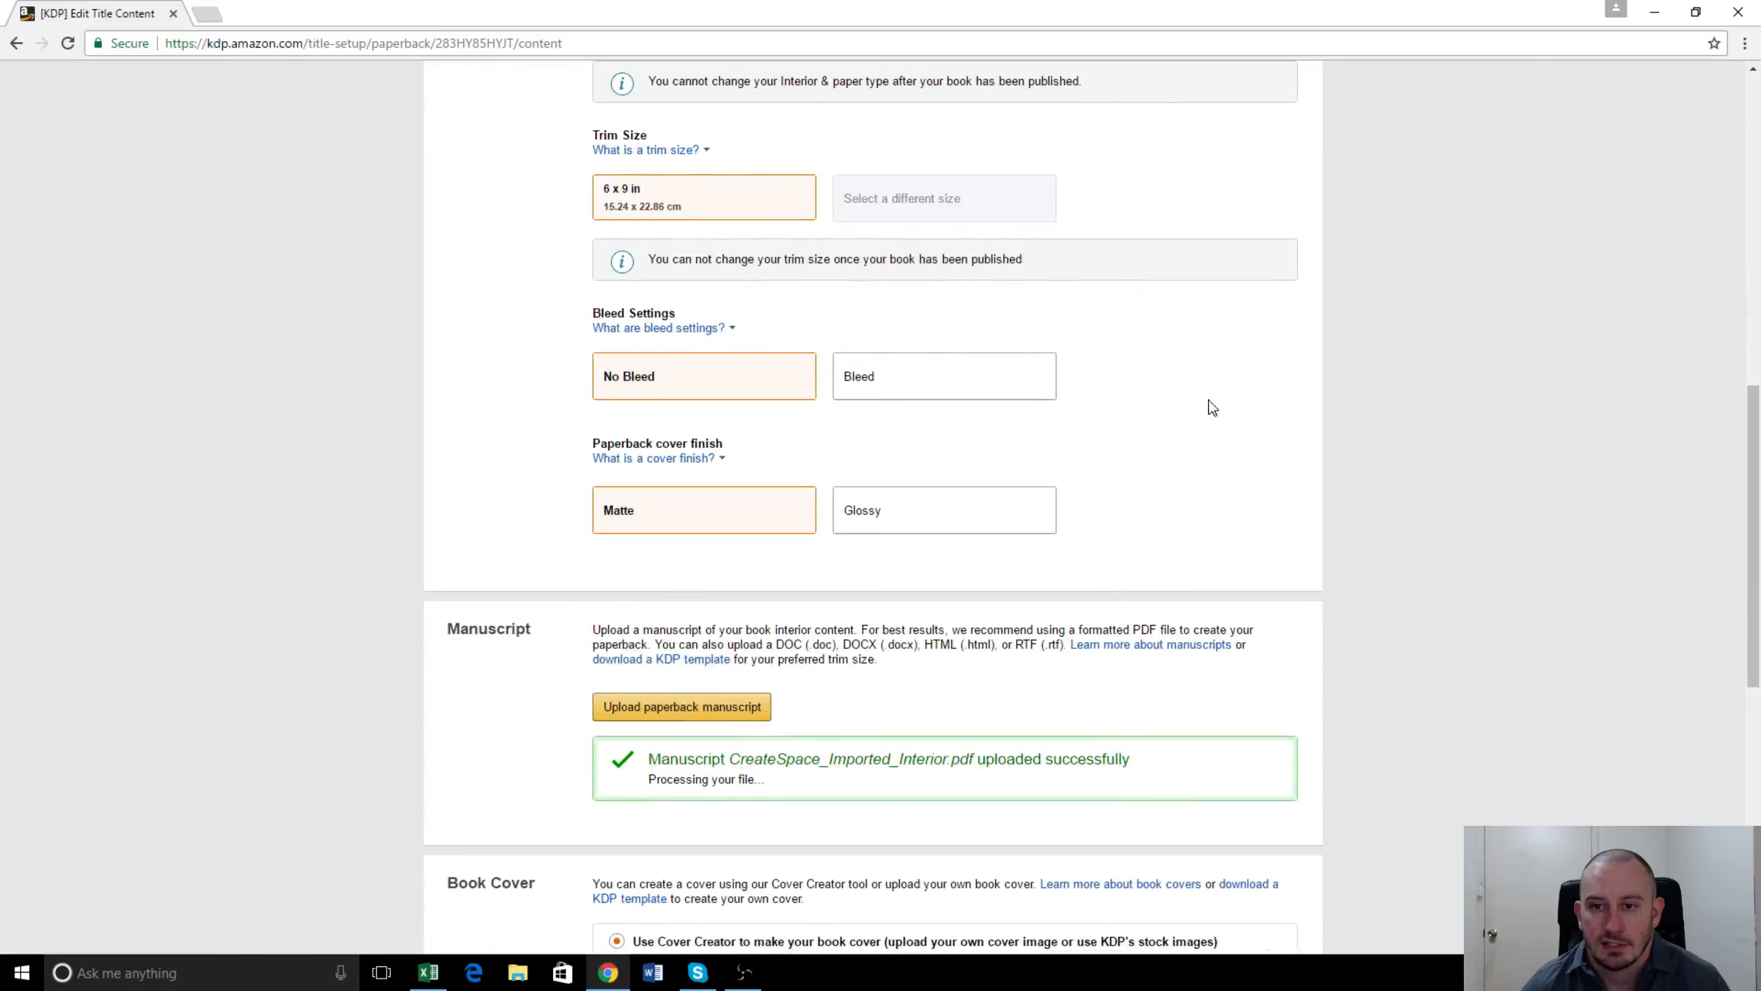
scroll(1494, 616, "down", 2)
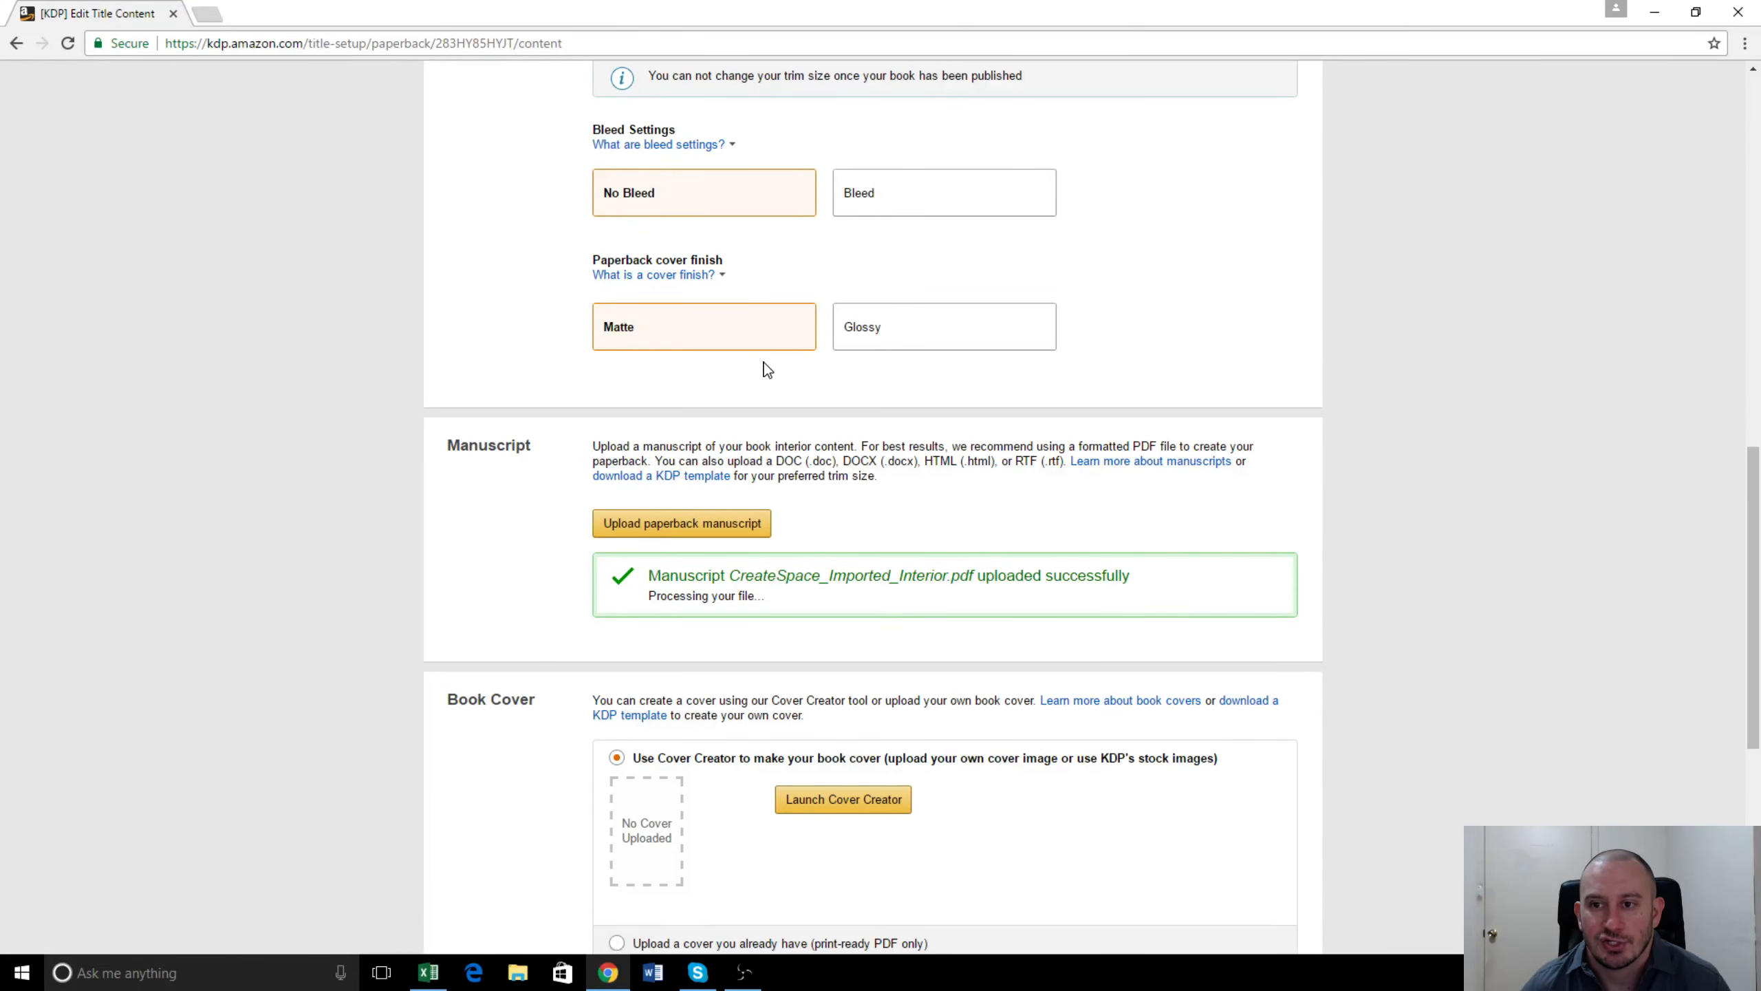
left_click(922, 351)
Launch Cover Creator for the book cover and continue past its introduction to the image source choice.
scroll(1383, 441, "down", 2)
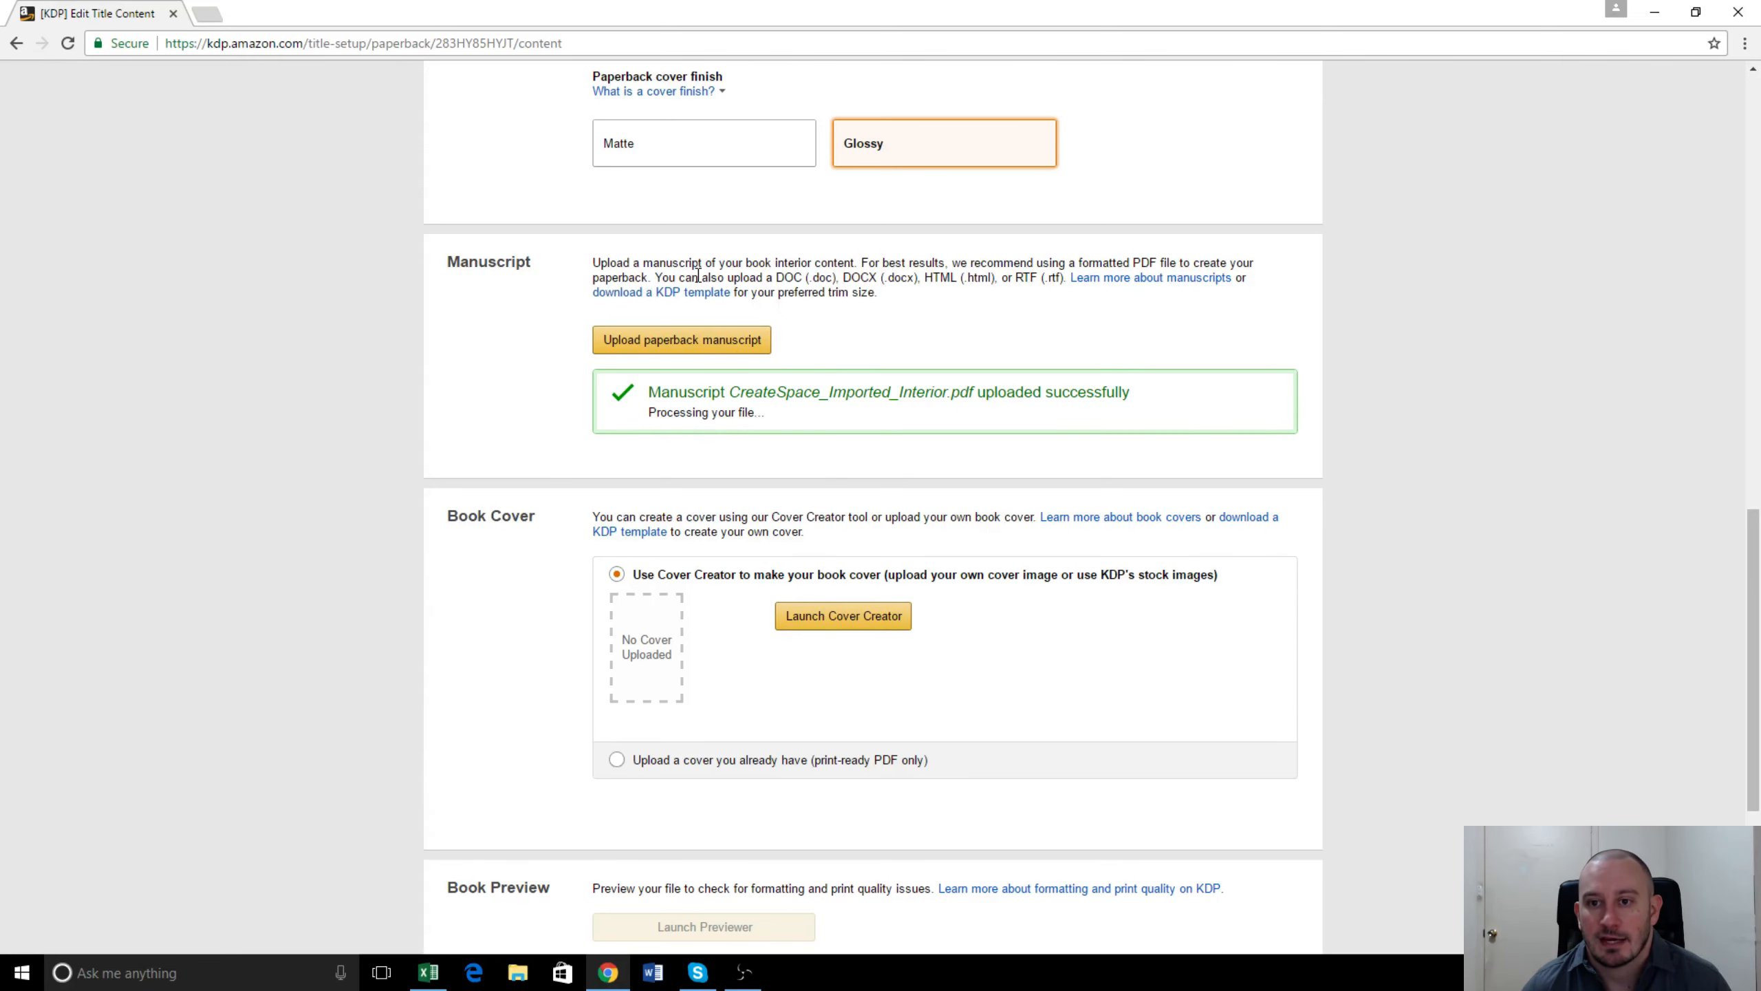
scroll(910, 465, "down", 1)
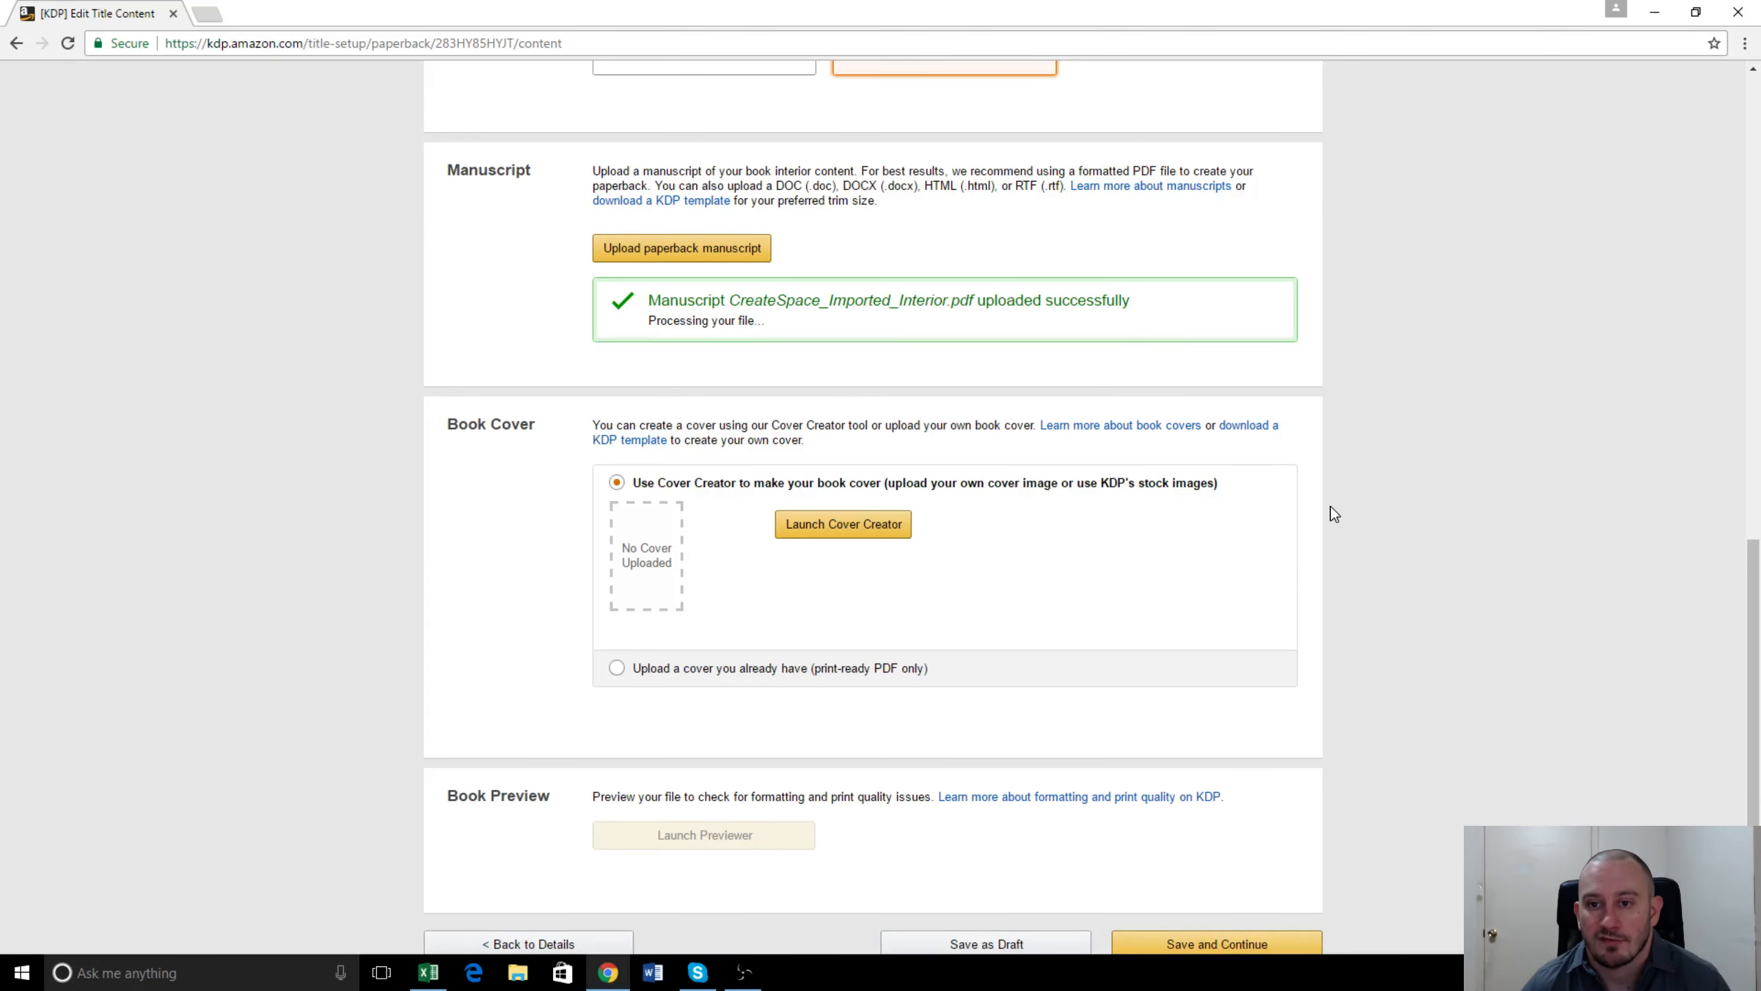
scroll(1358, 520, "down", 1)
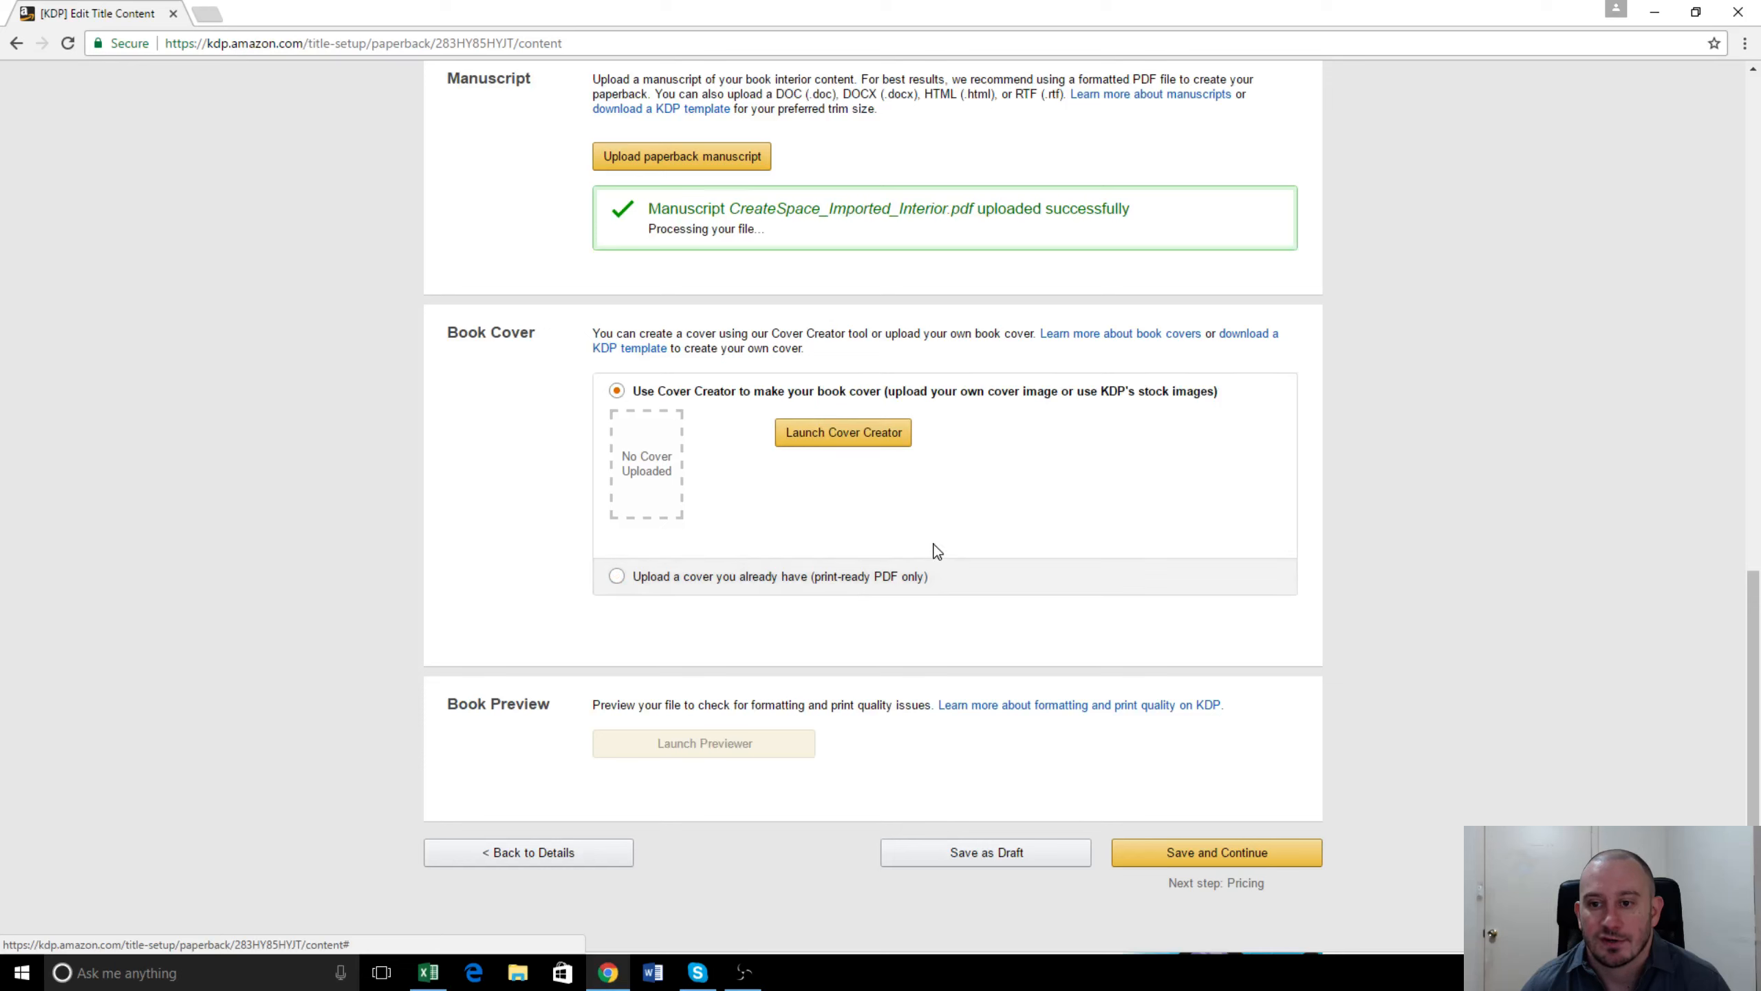
left_click(845, 444)
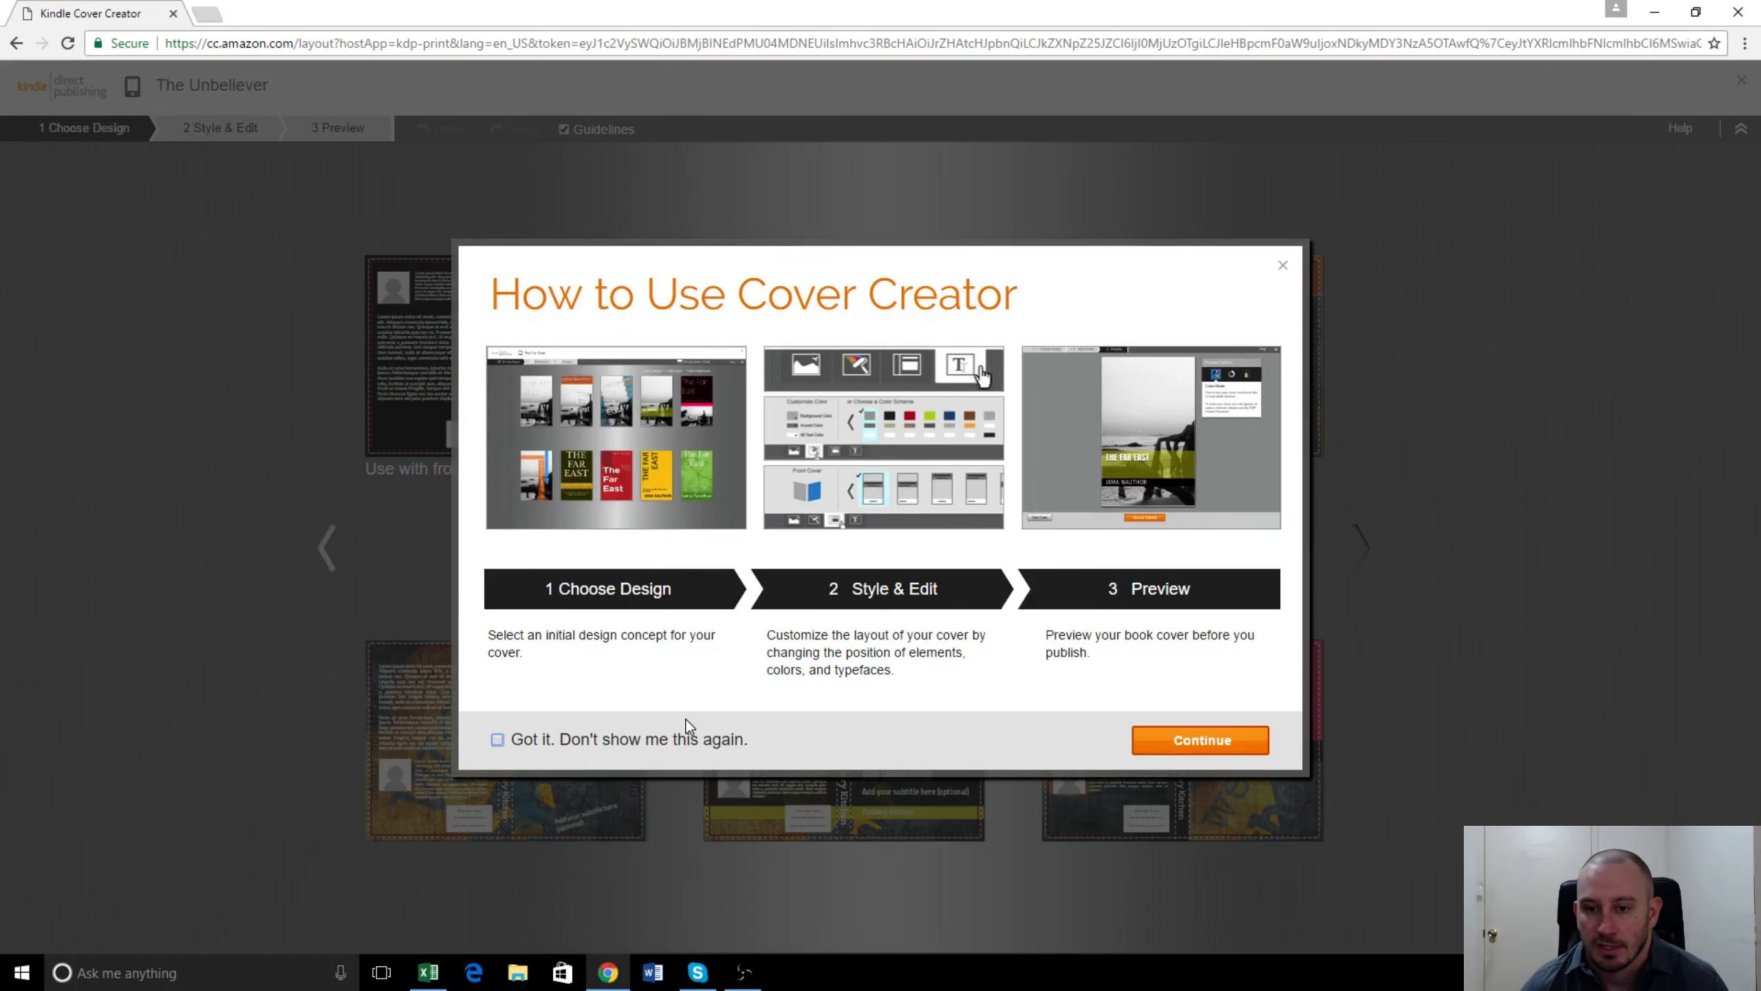
left_click(1223, 745)
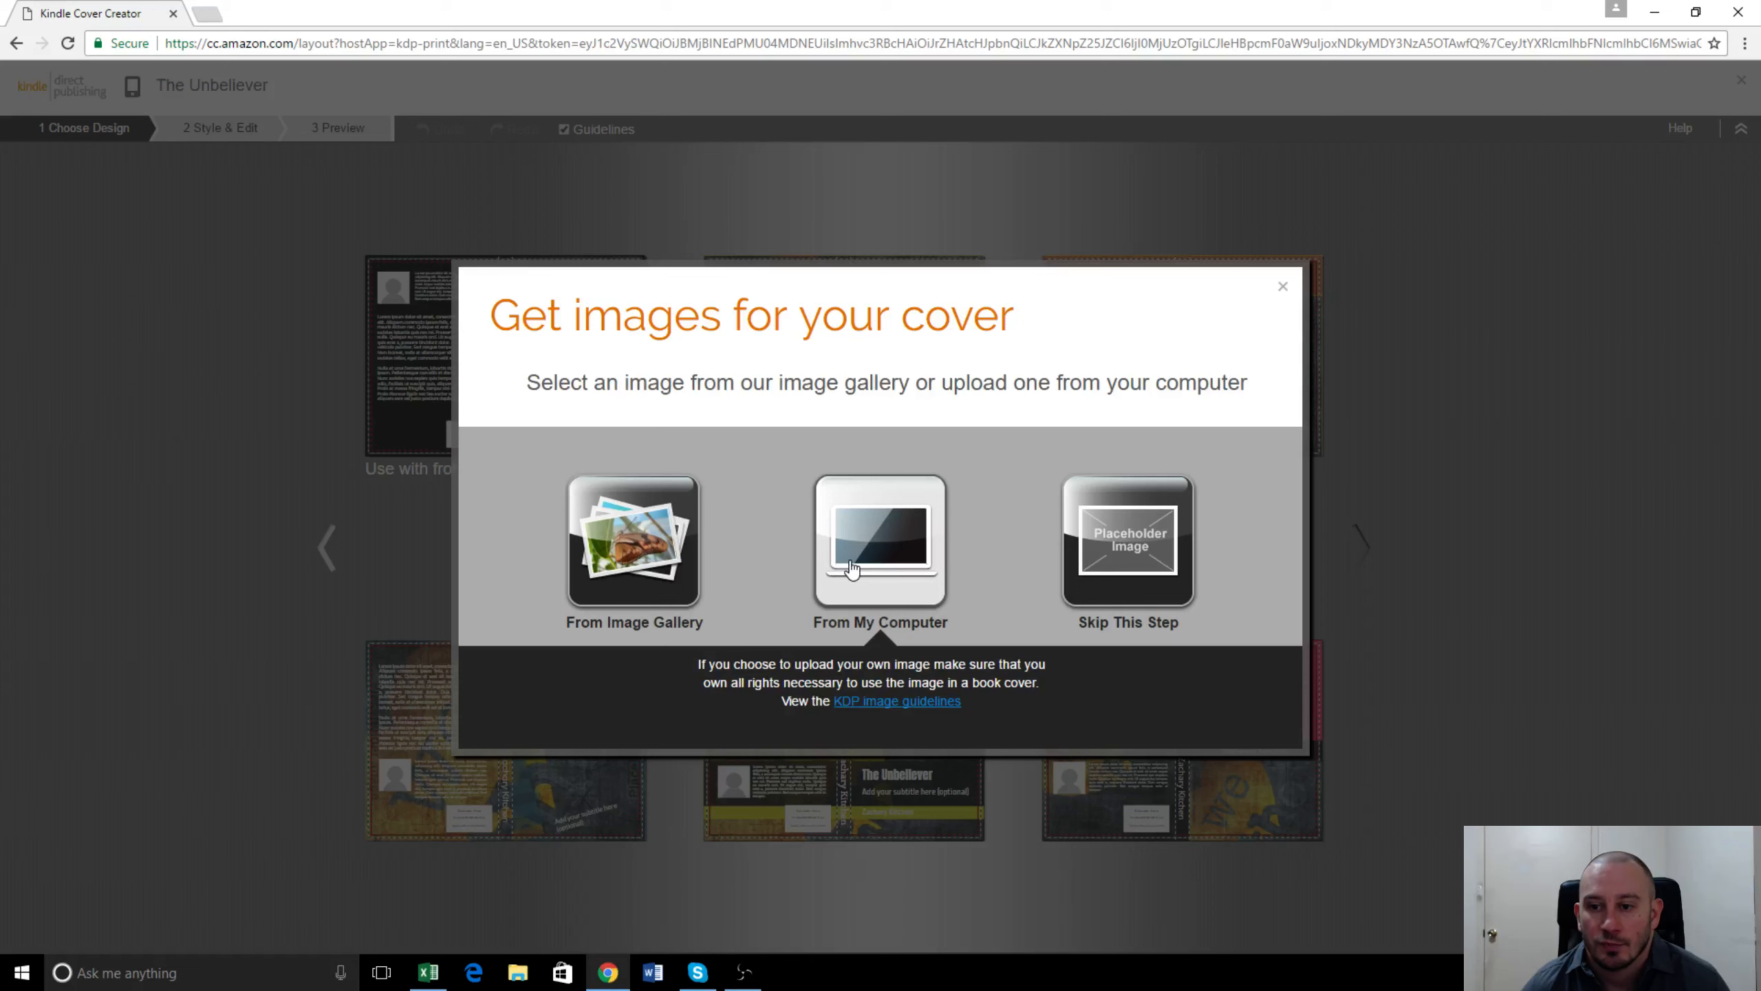
Upload the image "Unbeliever 300 DPI" from the computer's Desktop and choose the "Use with front cover image" design.
left_click(883, 568)
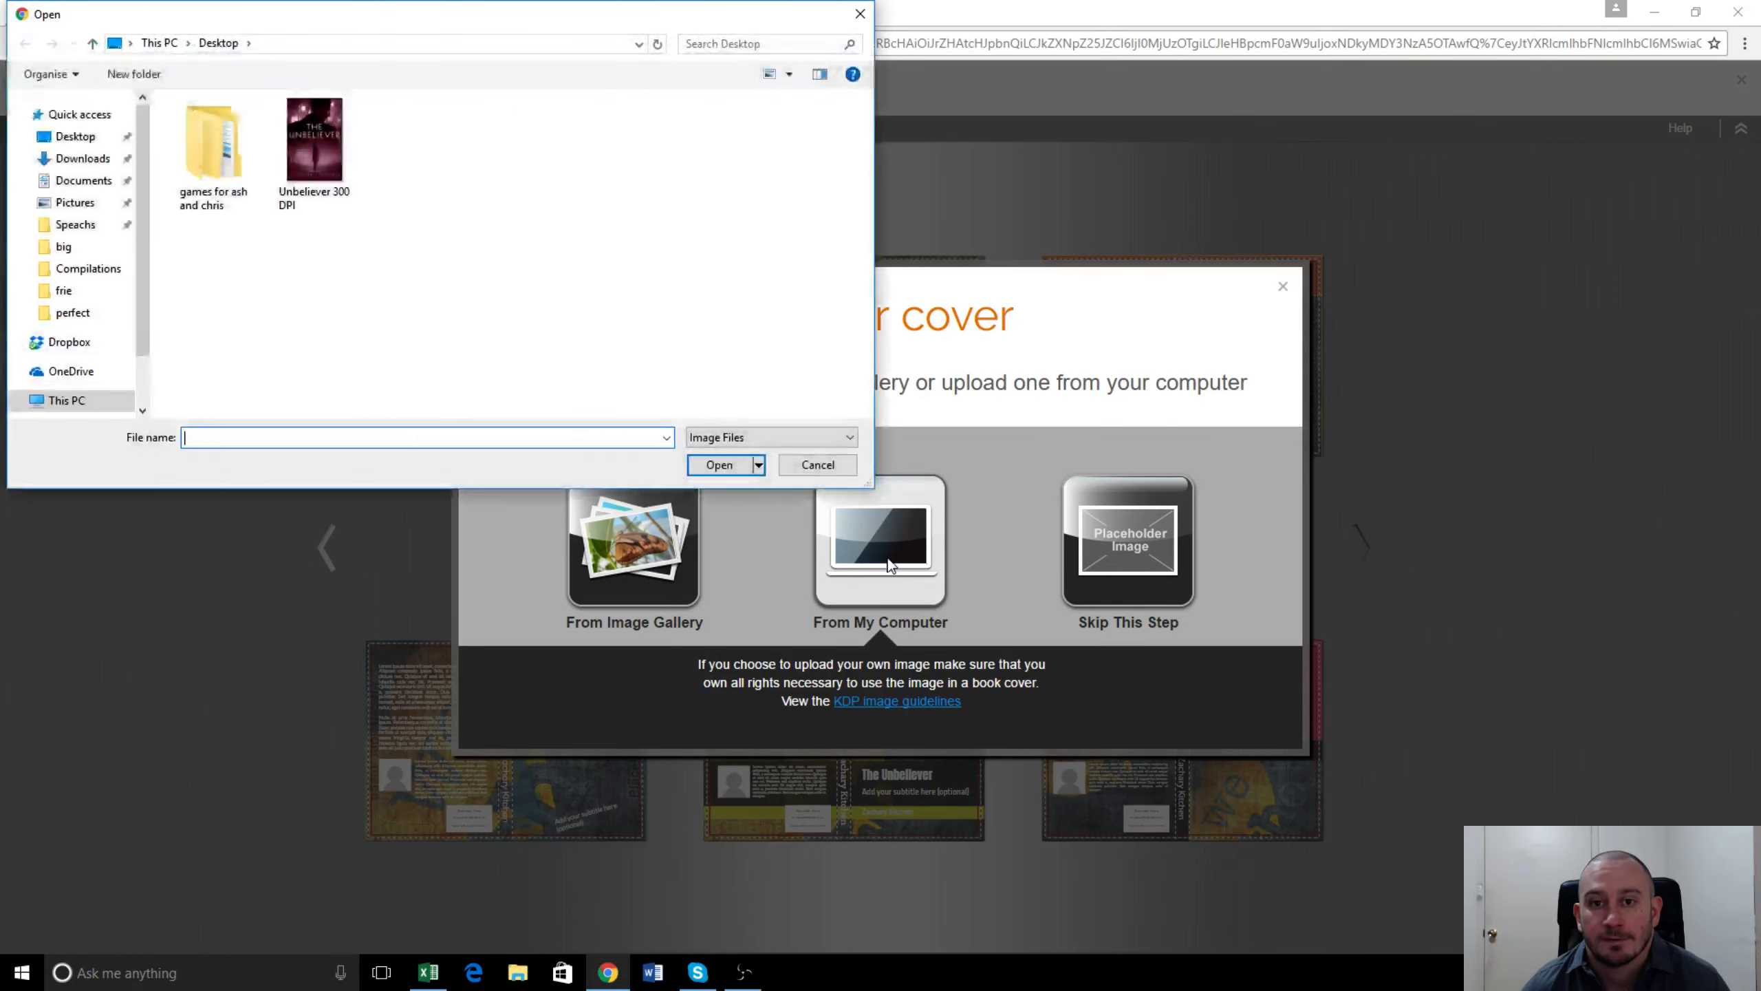
left_click(340, 165)
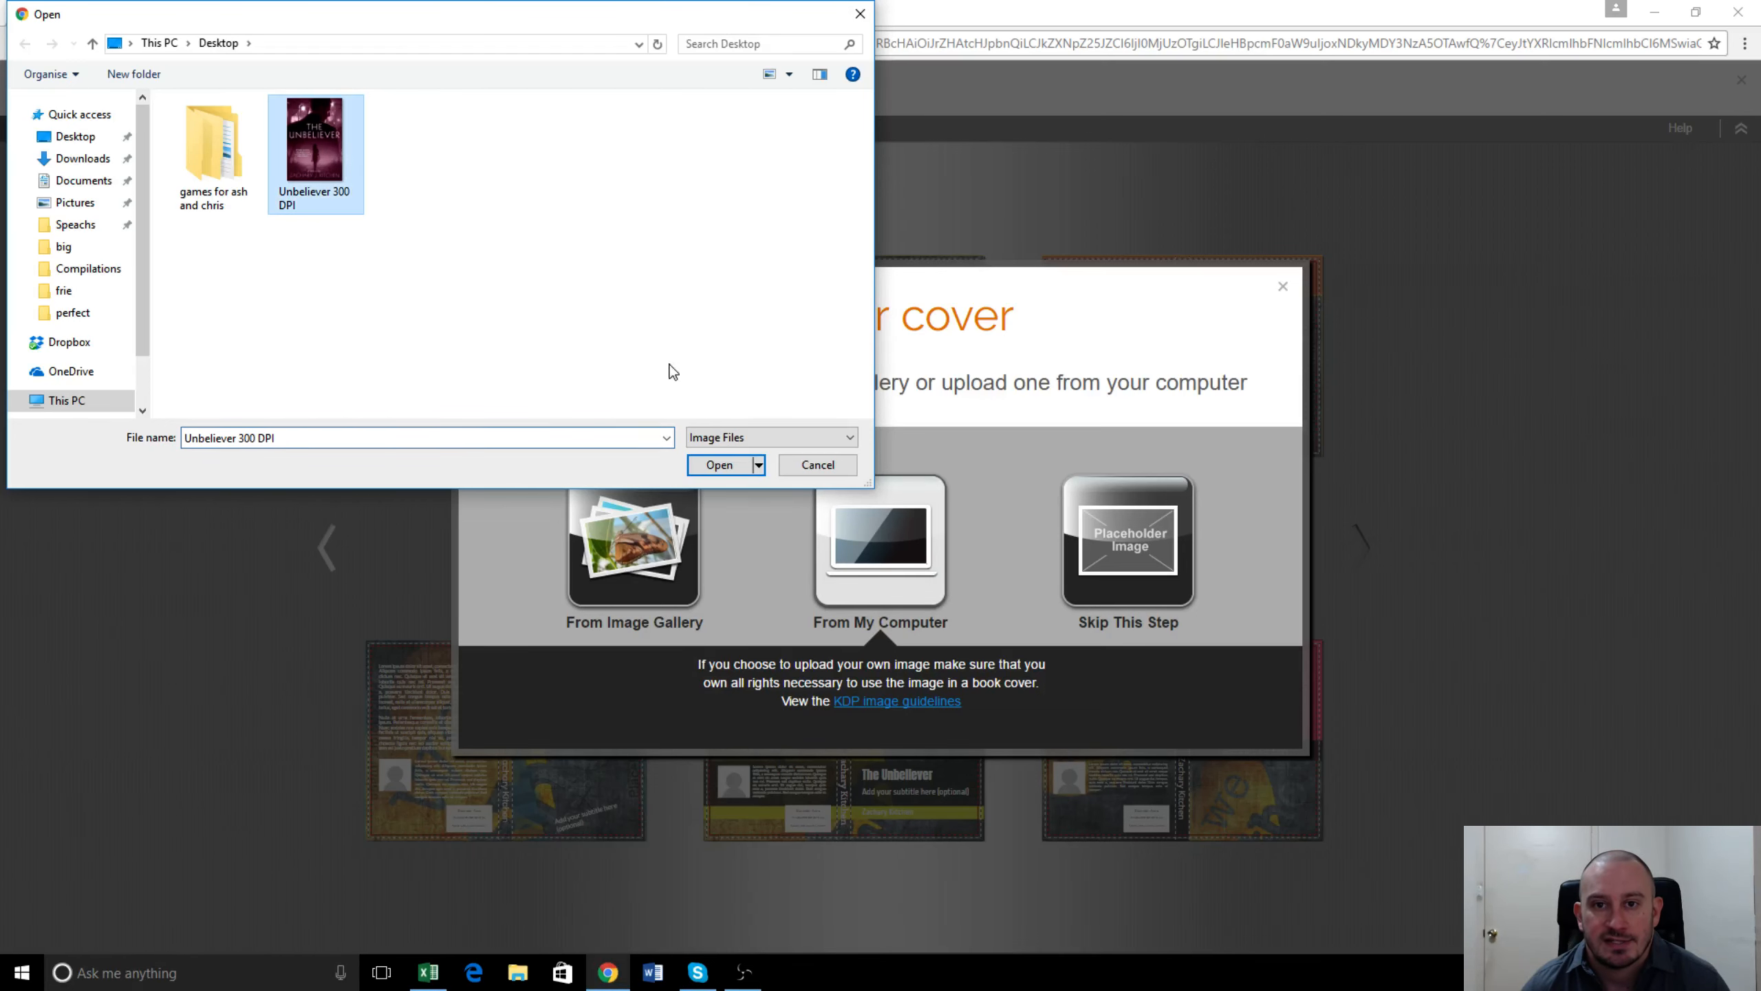
left_click(721, 465)
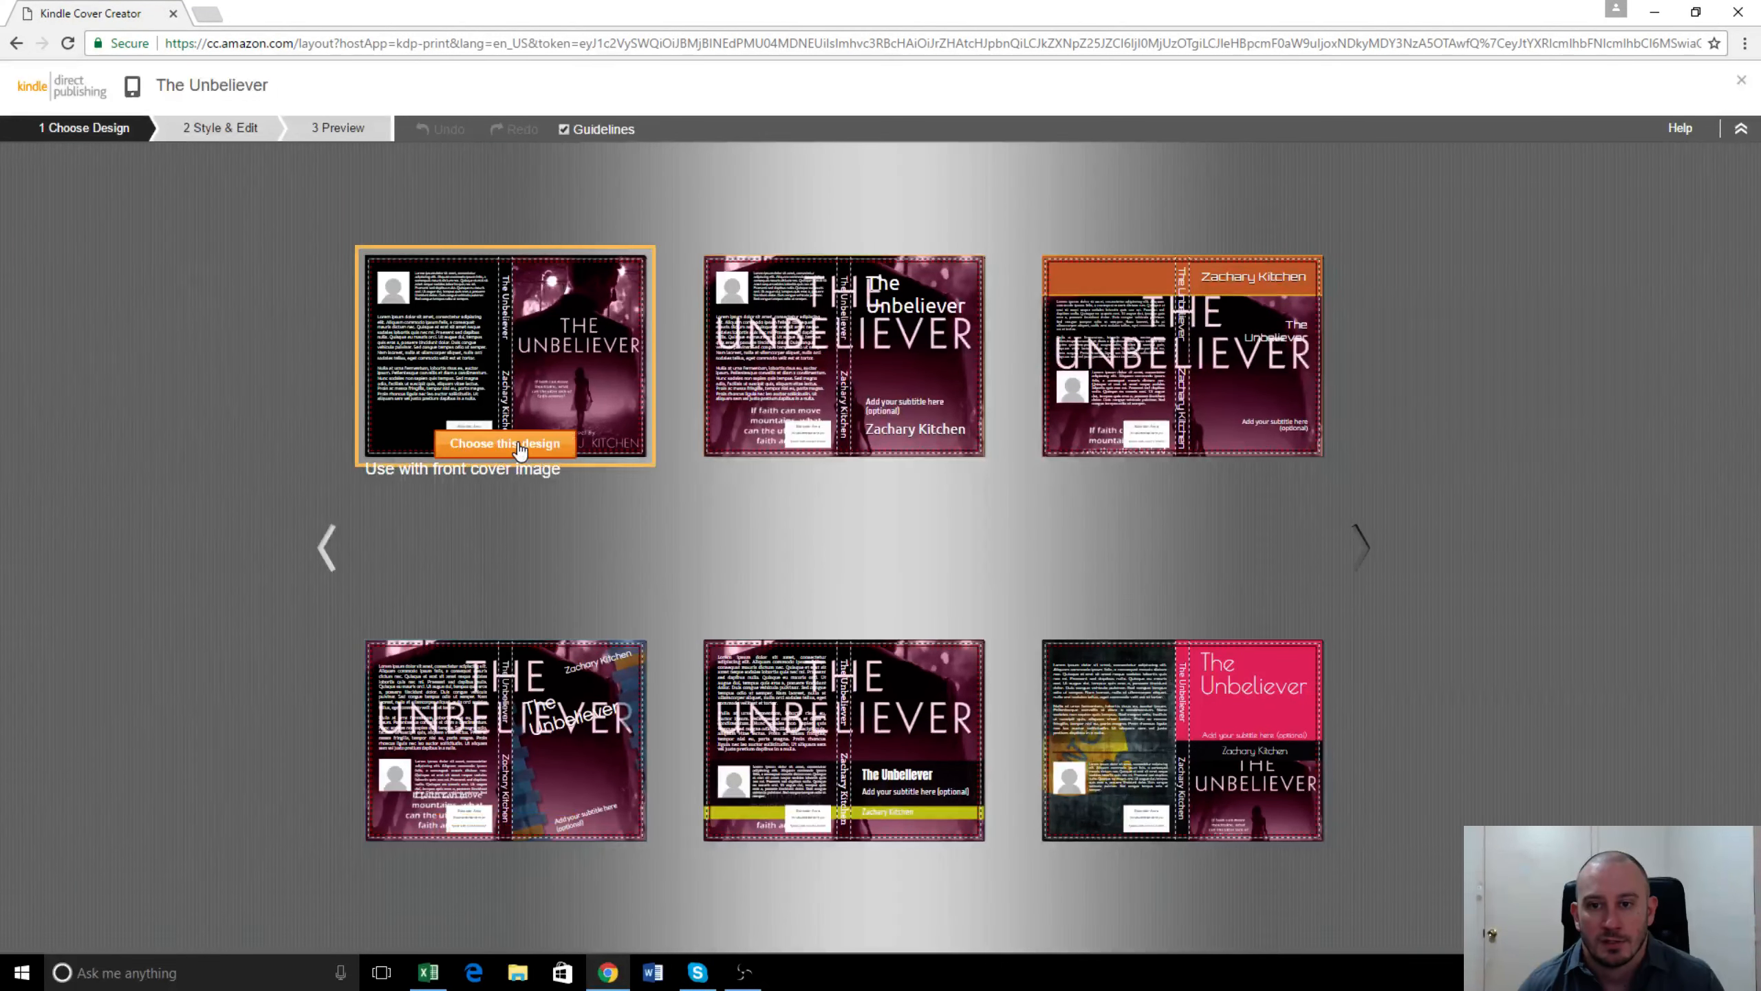
left_click(519, 446)
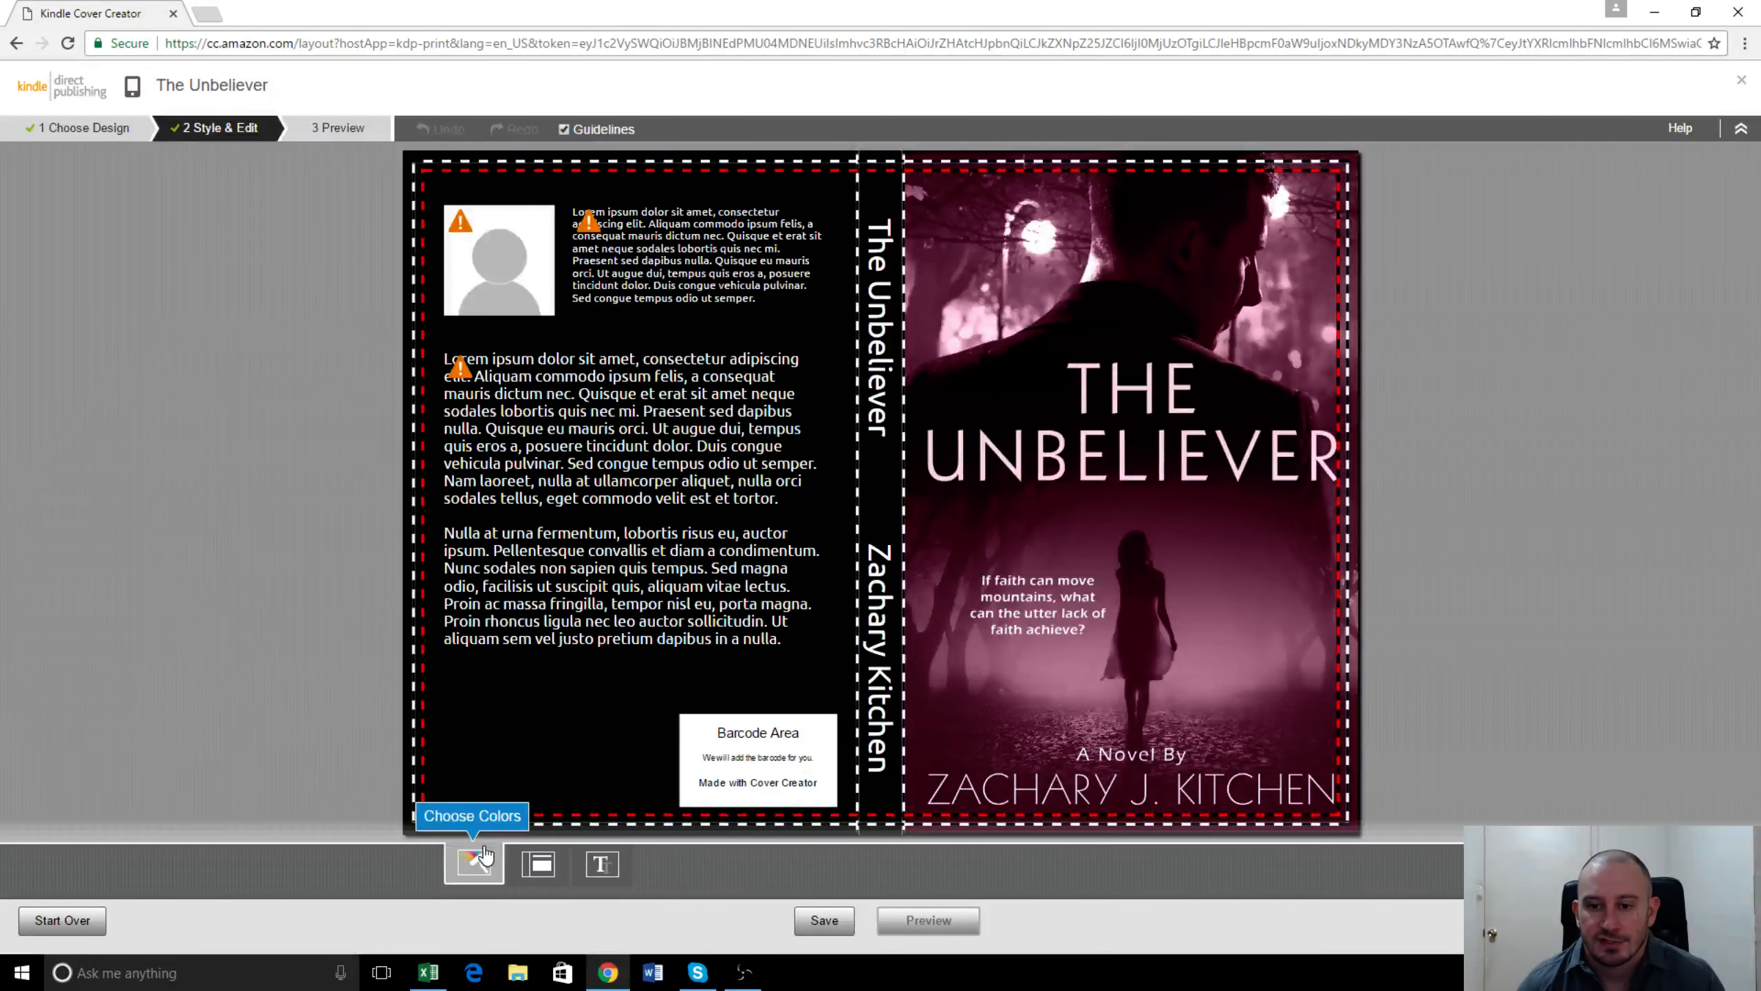
Compare the available back-cover layouts and apply the last one, with a single text block, the barcode area and no author photo.
left_click(533, 868)
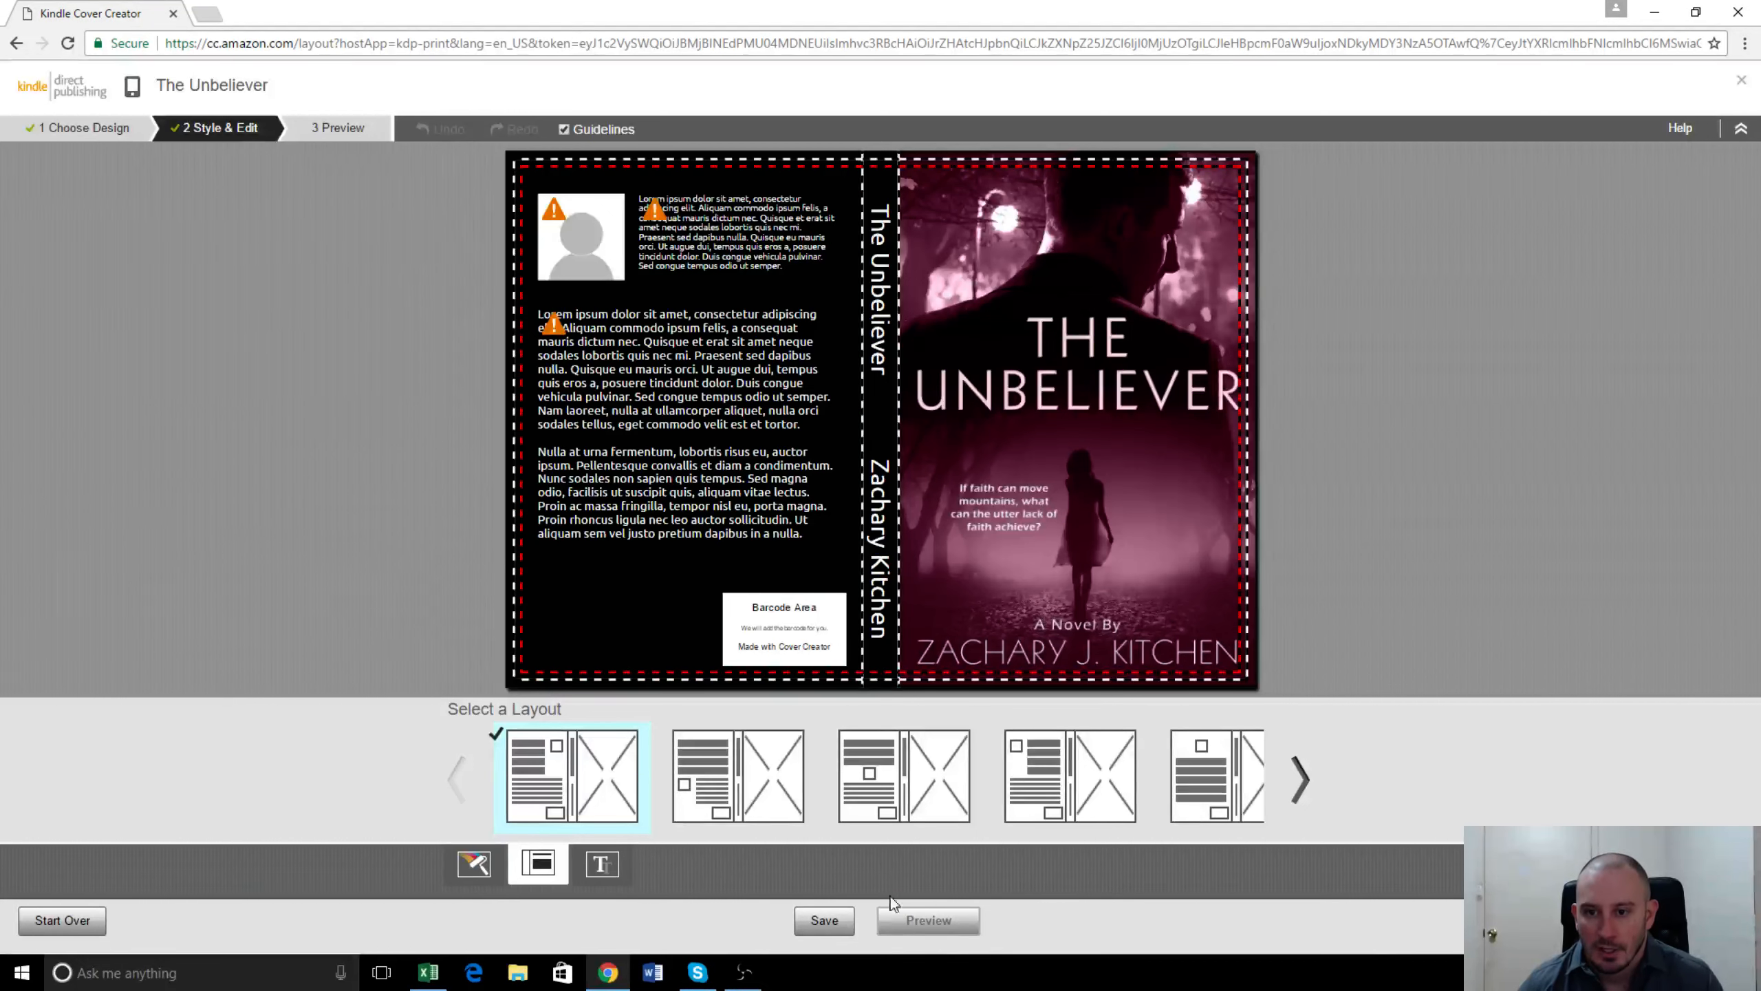
left_click(760, 805)
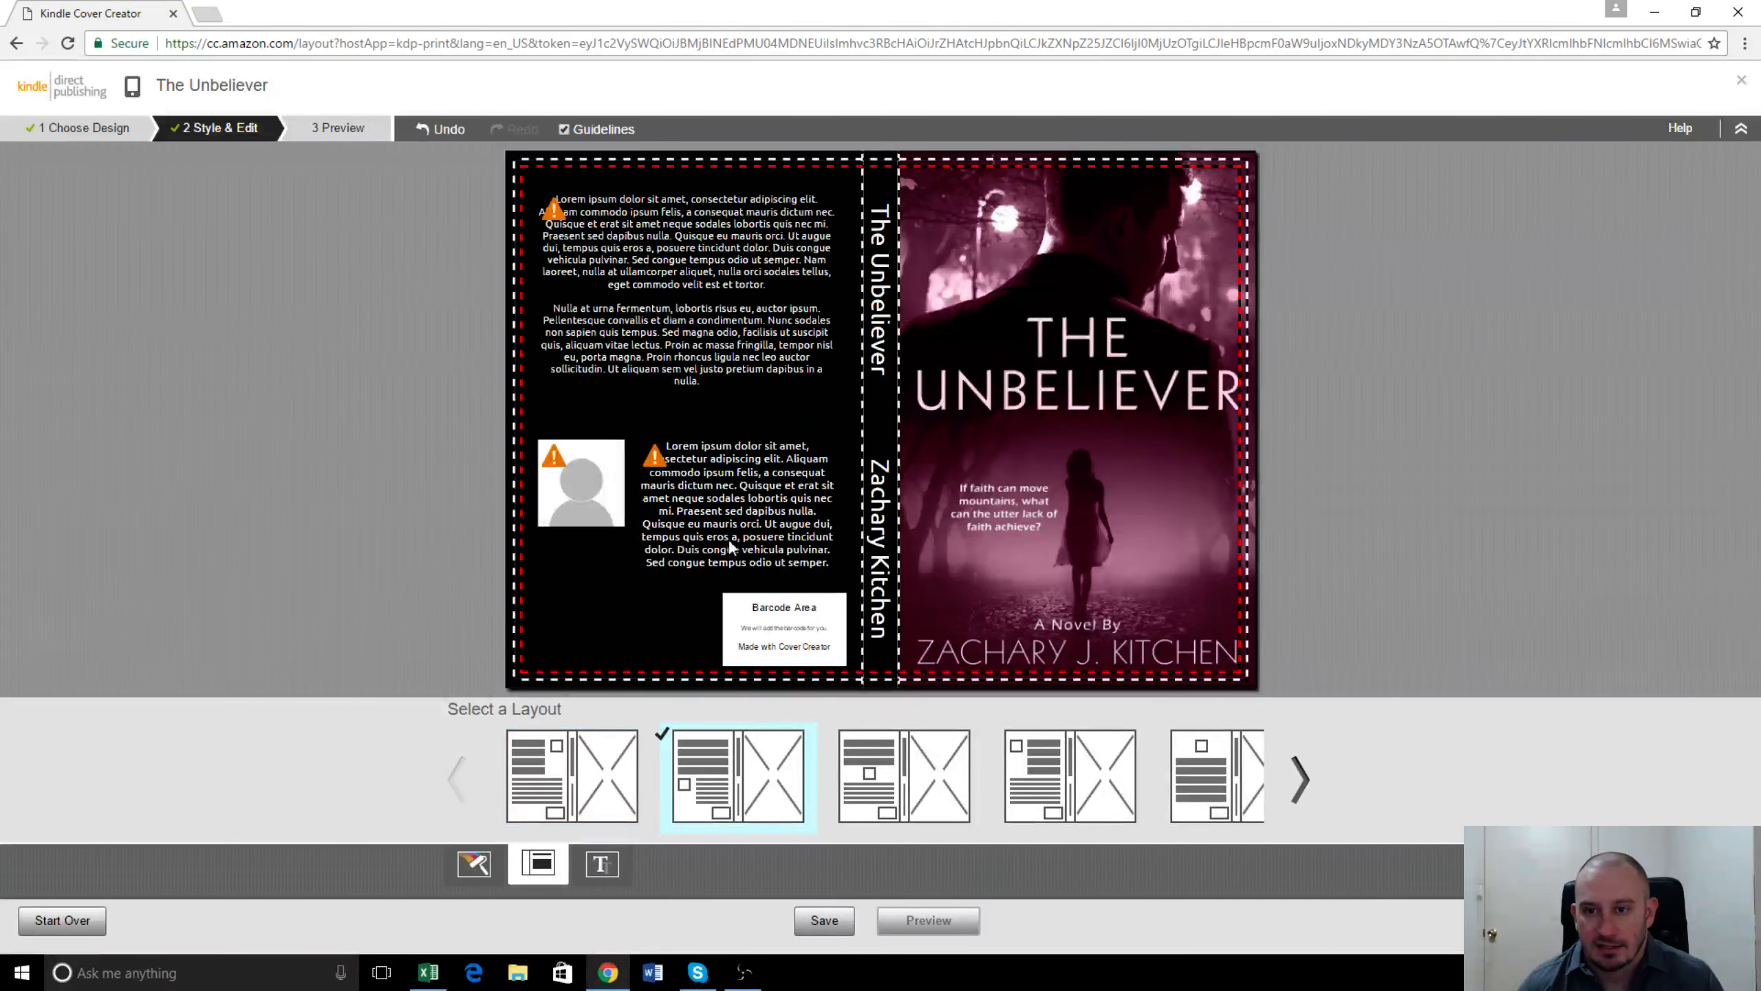
left_click(905, 792)
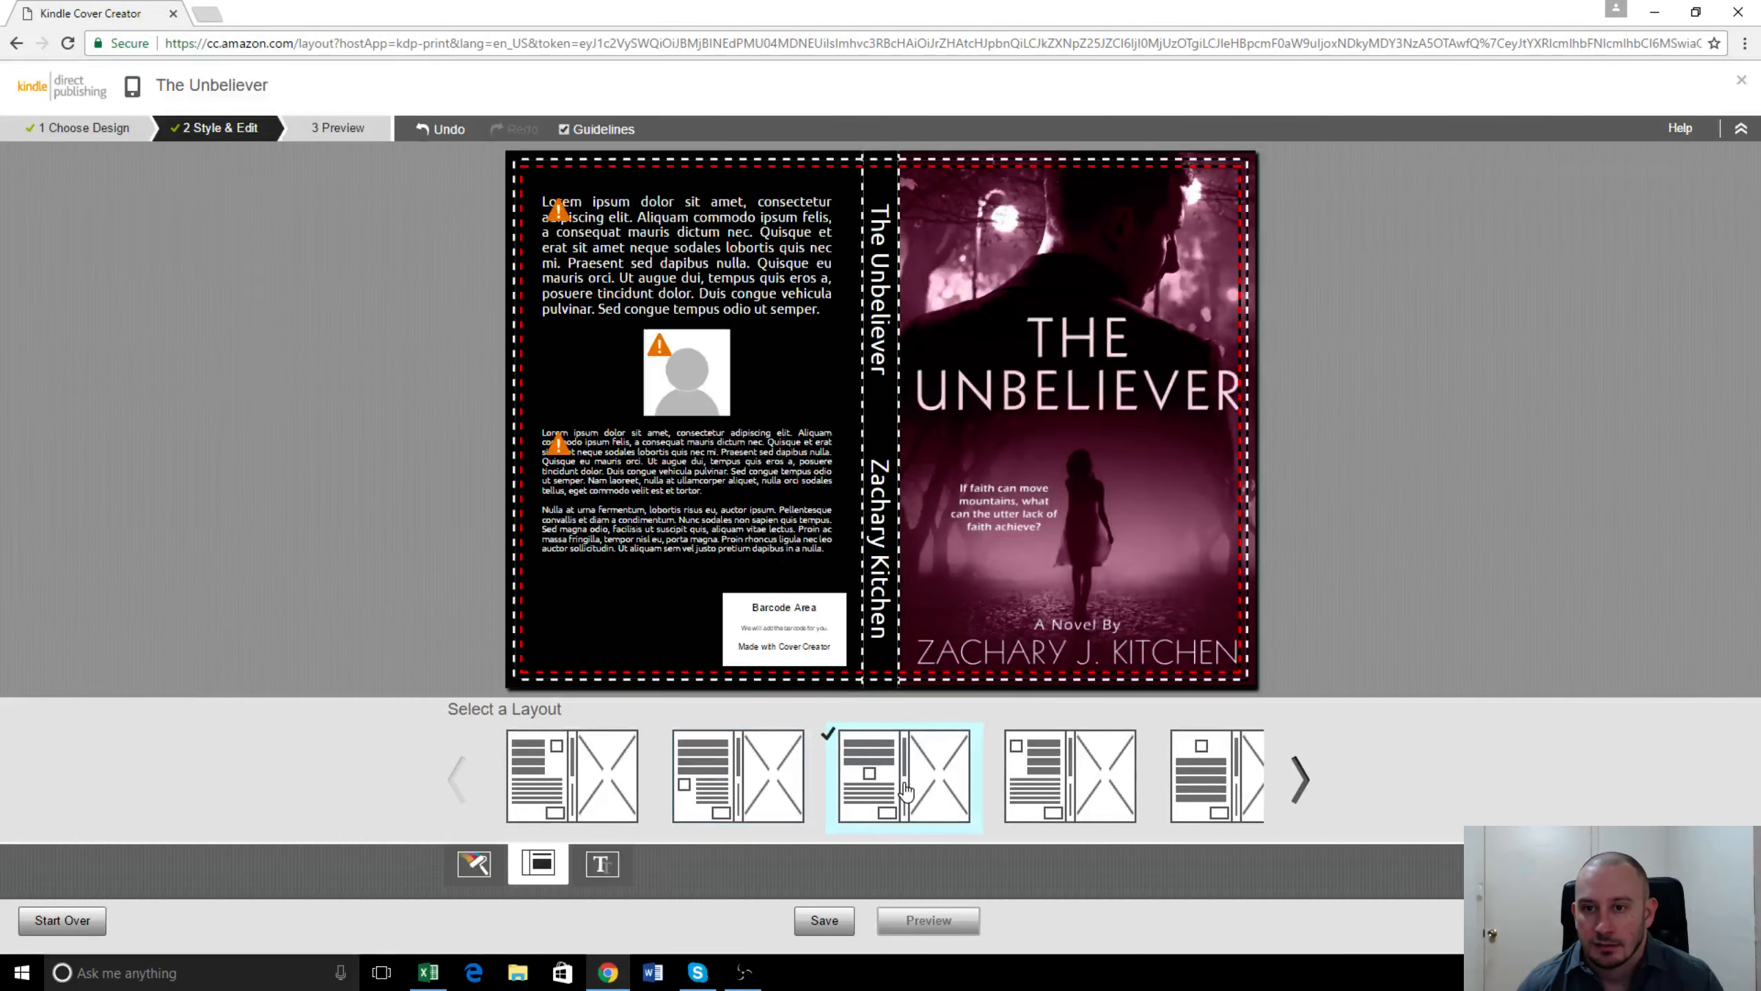
left_click(1068, 792)
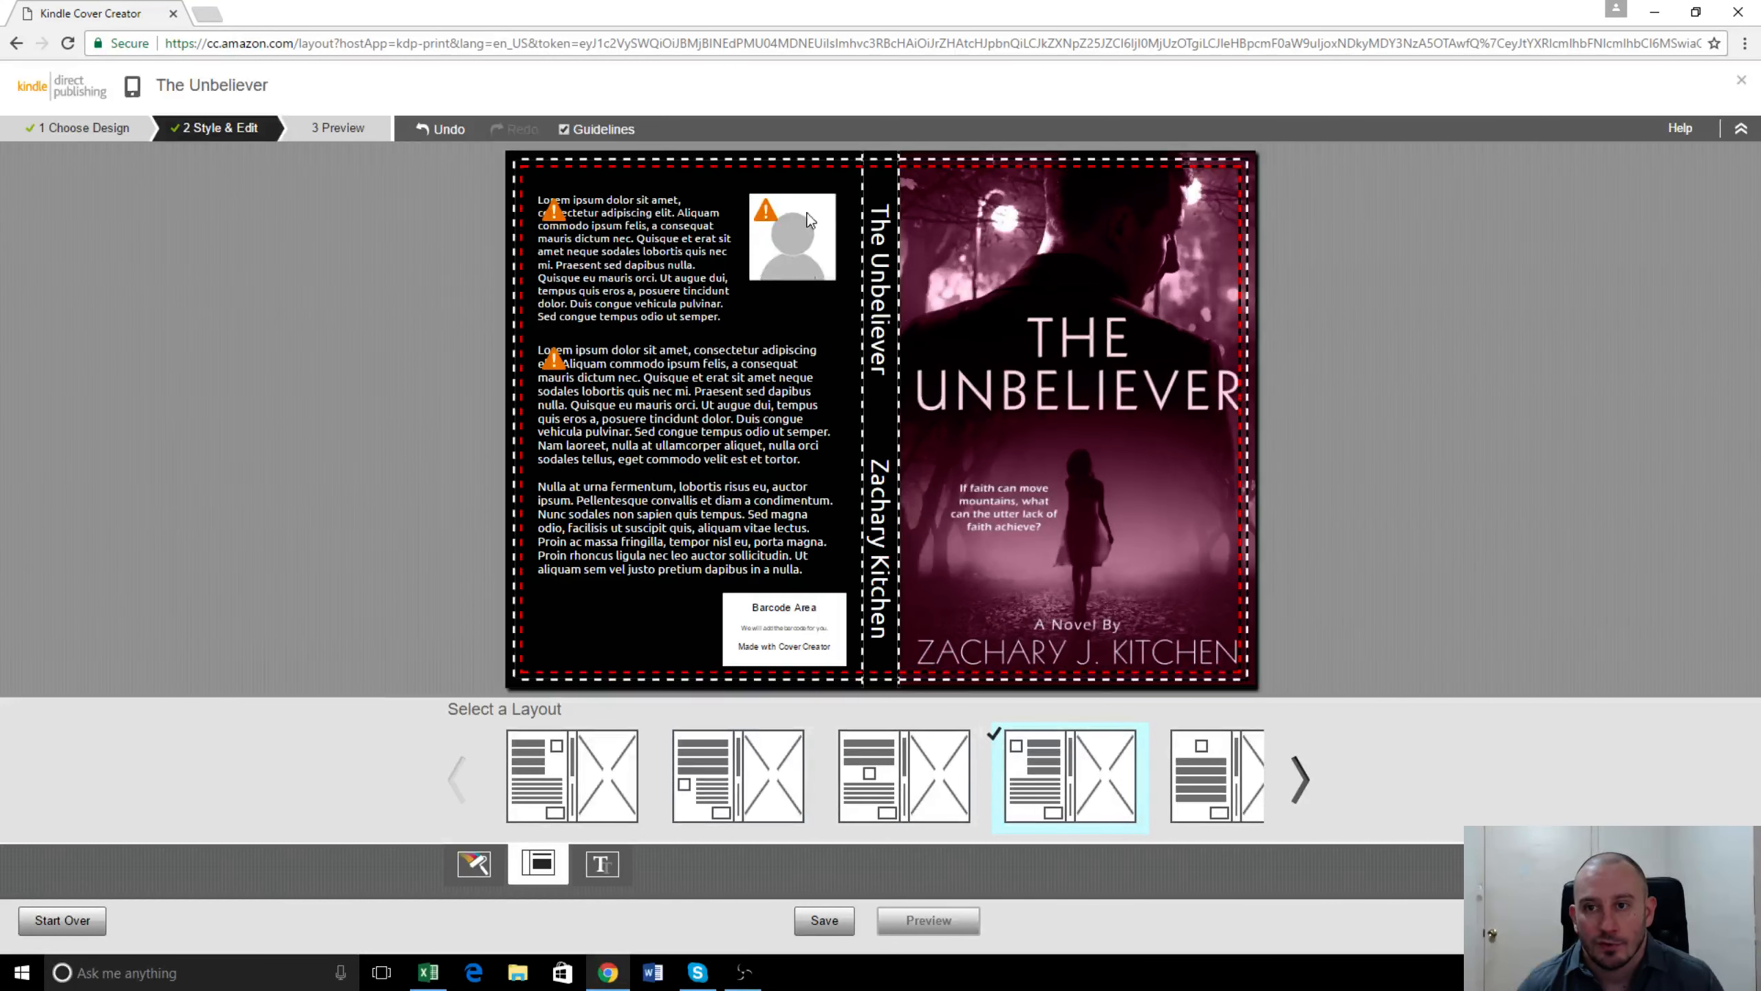
left_click(1299, 780)
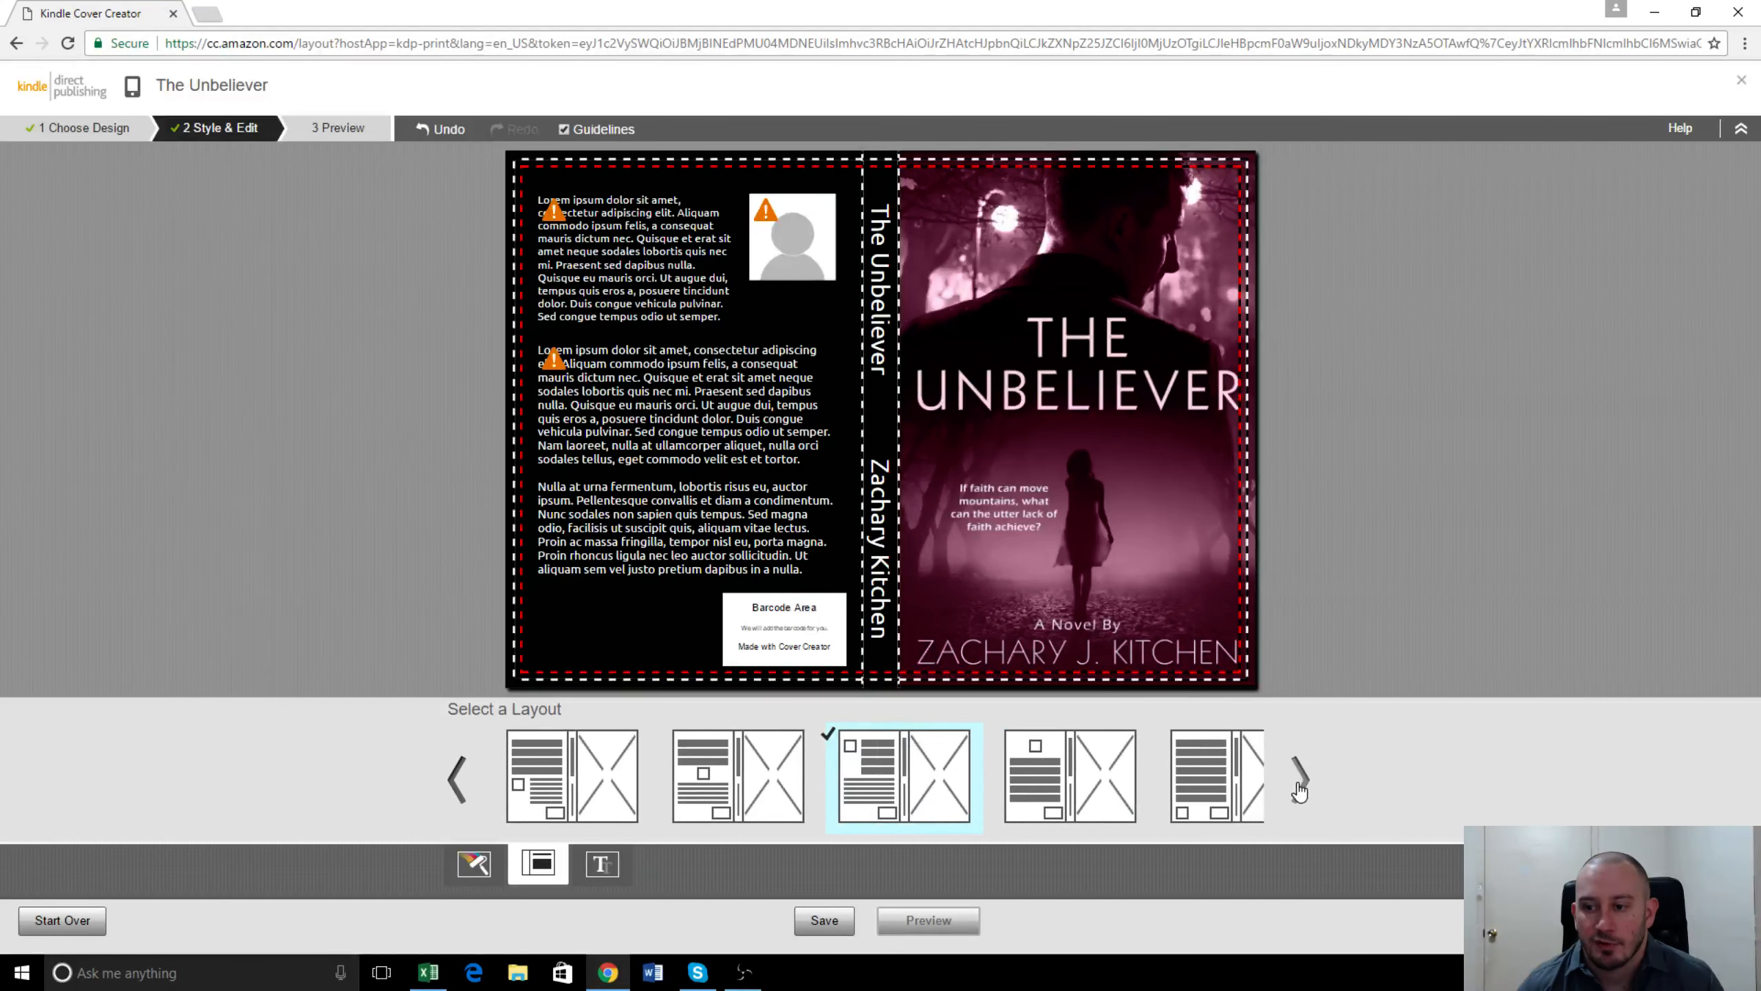
left_click(1299, 783)
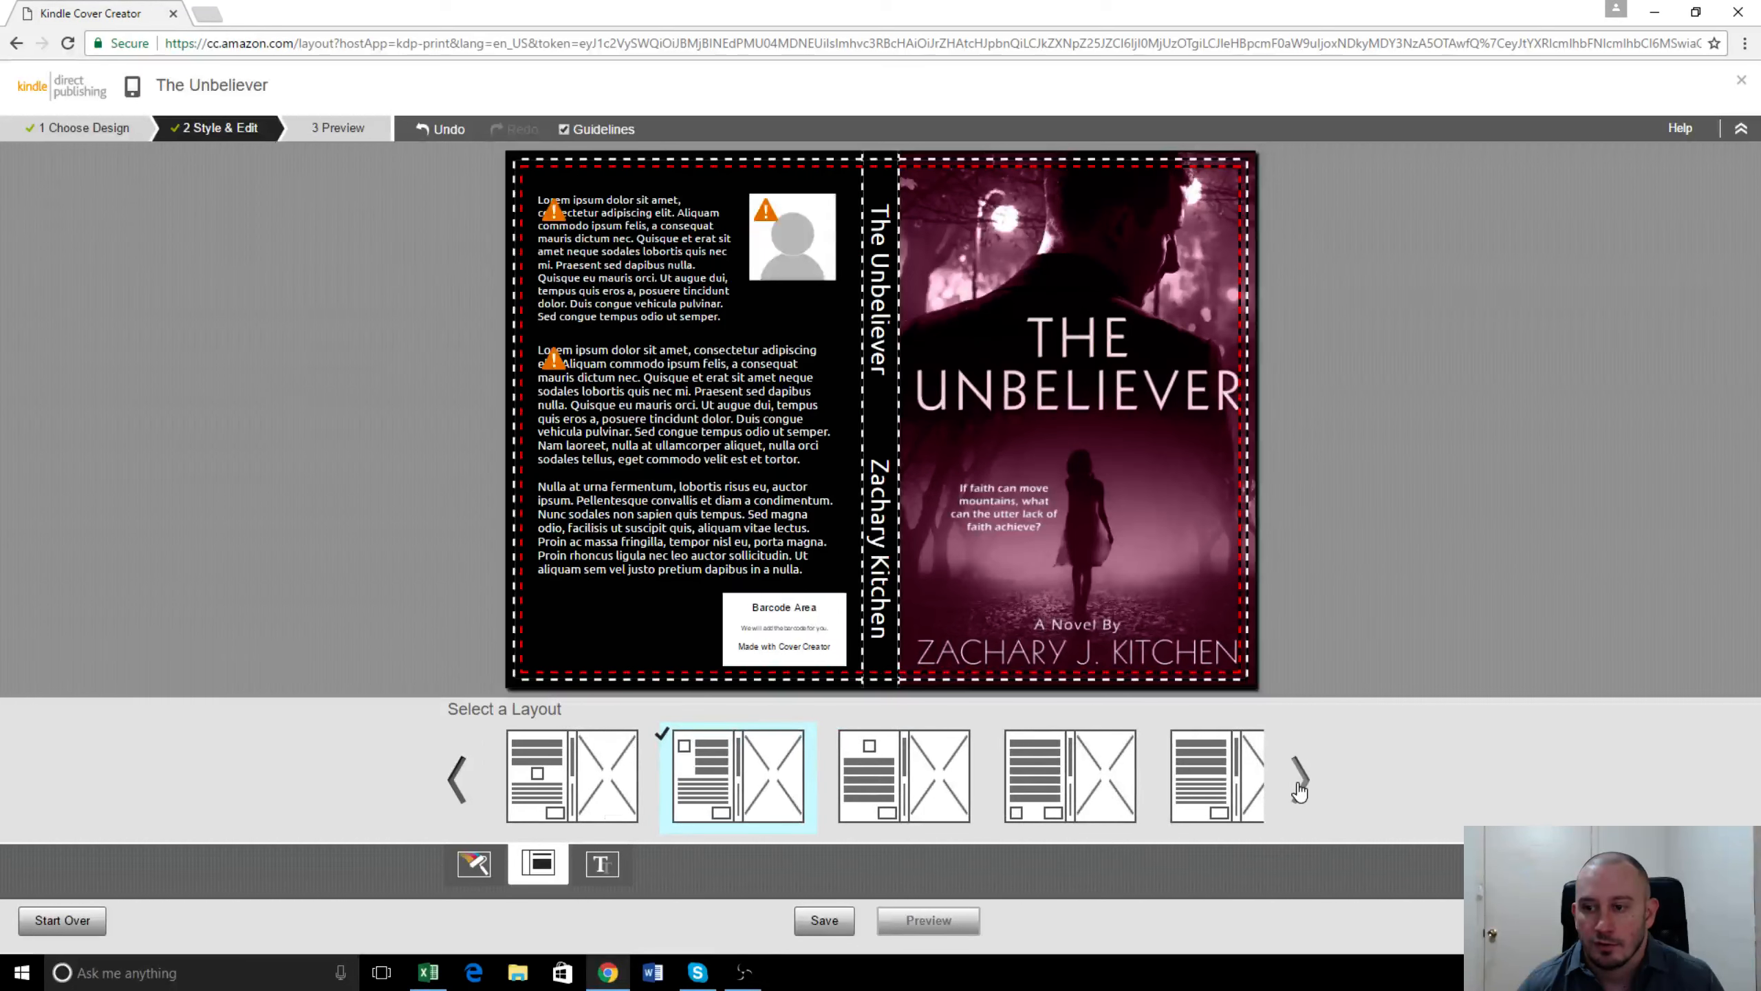
left_click(1299, 788)
left_click(1298, 788)
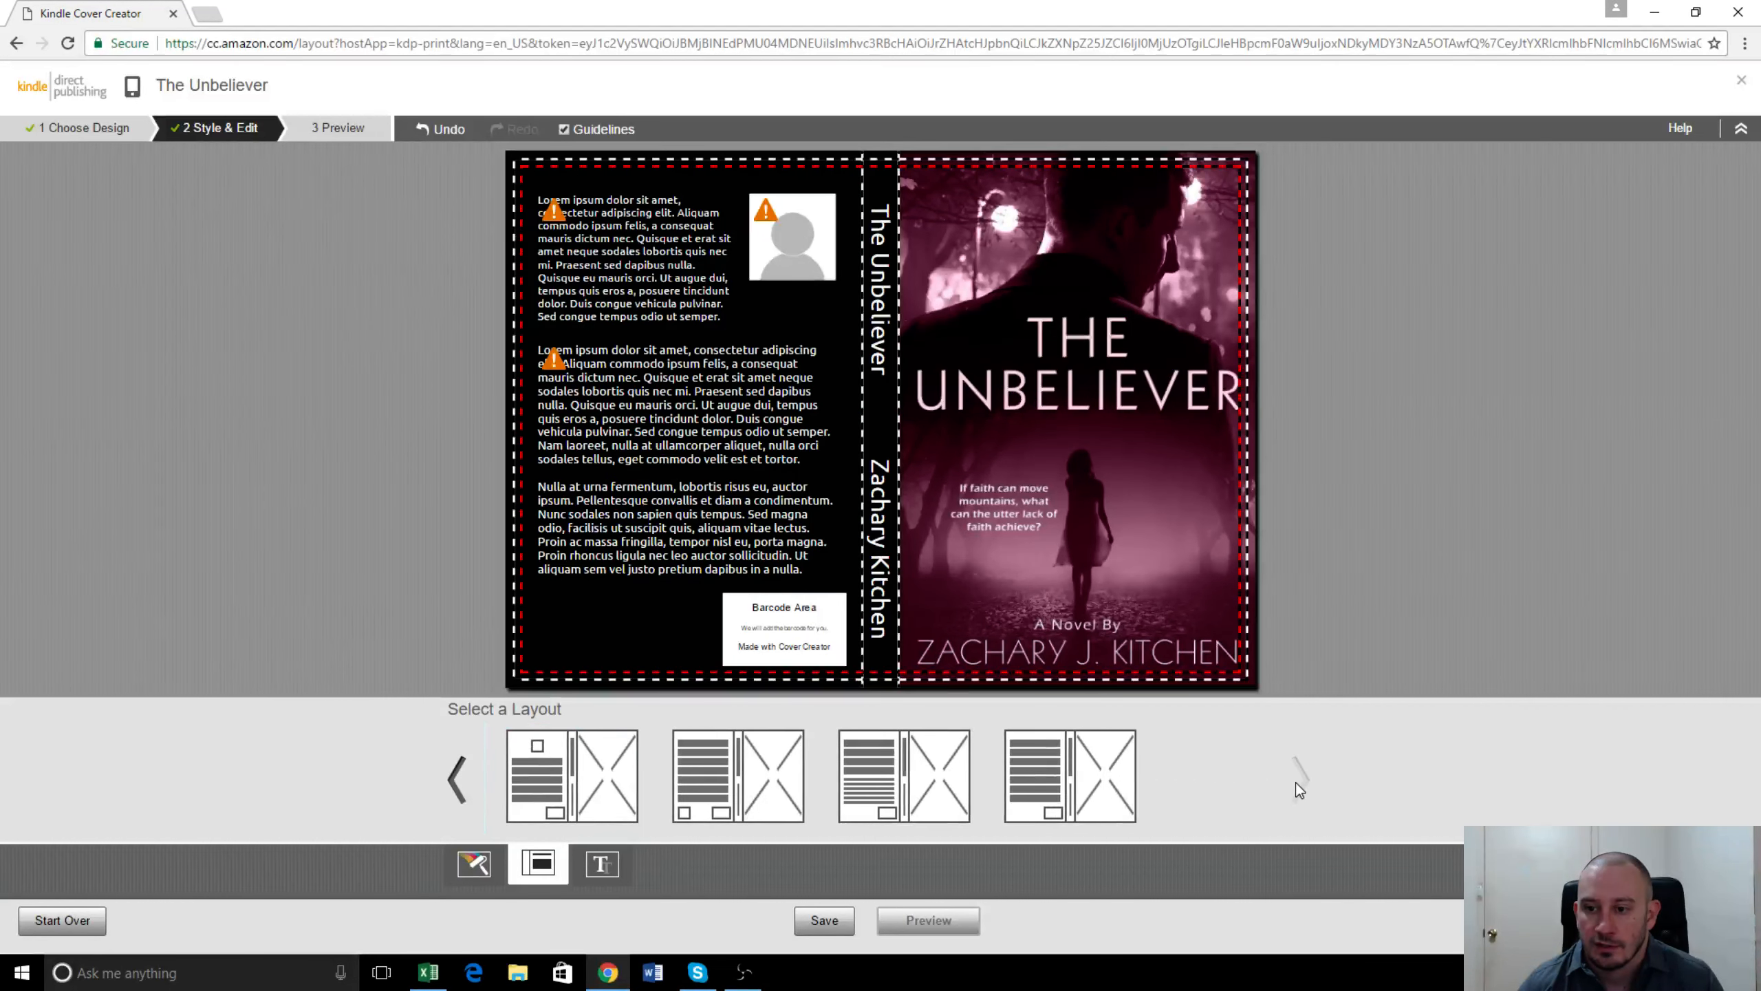
left_click(1081, 824)
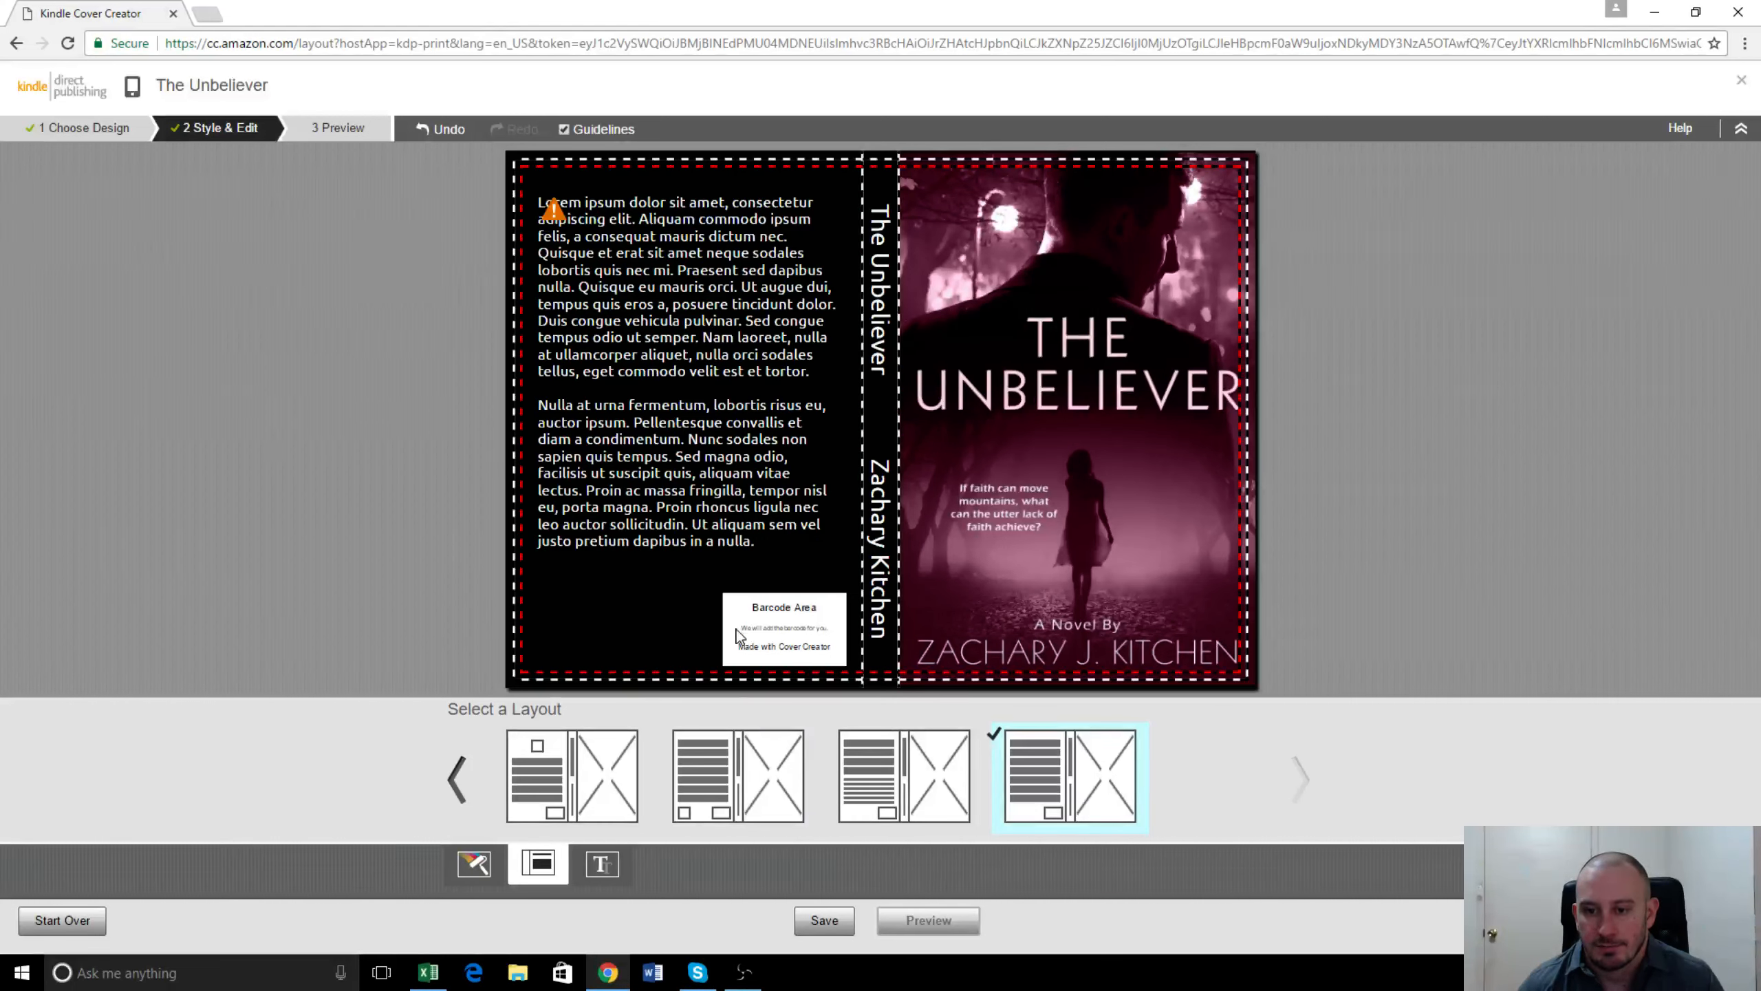
Replace the back-cover placeholder text with the copied book description beginning "If faith can move mountains, what can the utter lack of faith achieve?".
left_click(692, 424)
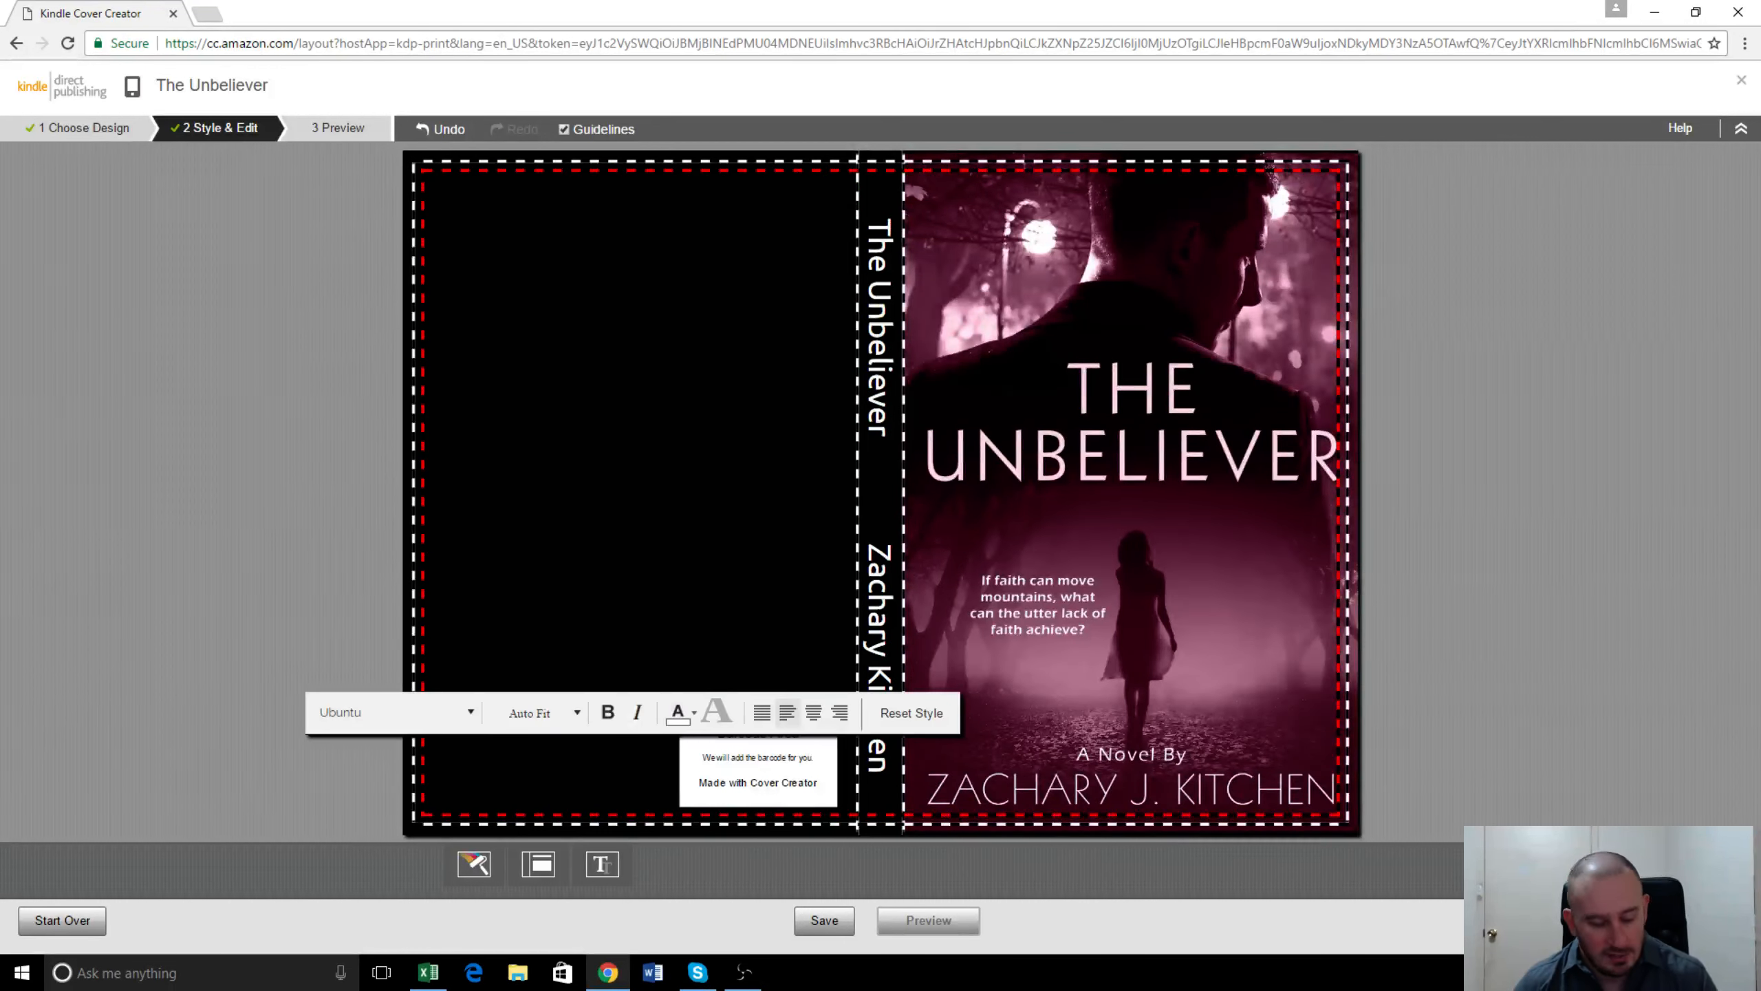
type("If faith can move mountains, what can the utter lack of faith achieve?  Major Max Bradley left his faith, along with a leg, in the sands of Iraq. Even the Marine Corps, the only thing that mattered to him, thanked him for his service and sent him on his way. Feeling abandoned, left adrift and without purpose, scotch and oxycontin became his only friends. He lives a hermit's life on a boat moored in a small coastal North Carolina town, struggling with addiction as well as the physical and emotional scars from a war that now seems pointless. He only just exists, caught between pain and despair, until one night his world and his perceived place in that world are turned upside down.  A call for help snaps him out of his drug laden fog and a chance midnight rescue brings him together with the woman who will pull him out of himself and will show him that he is more powerful than he has ever imagined.")
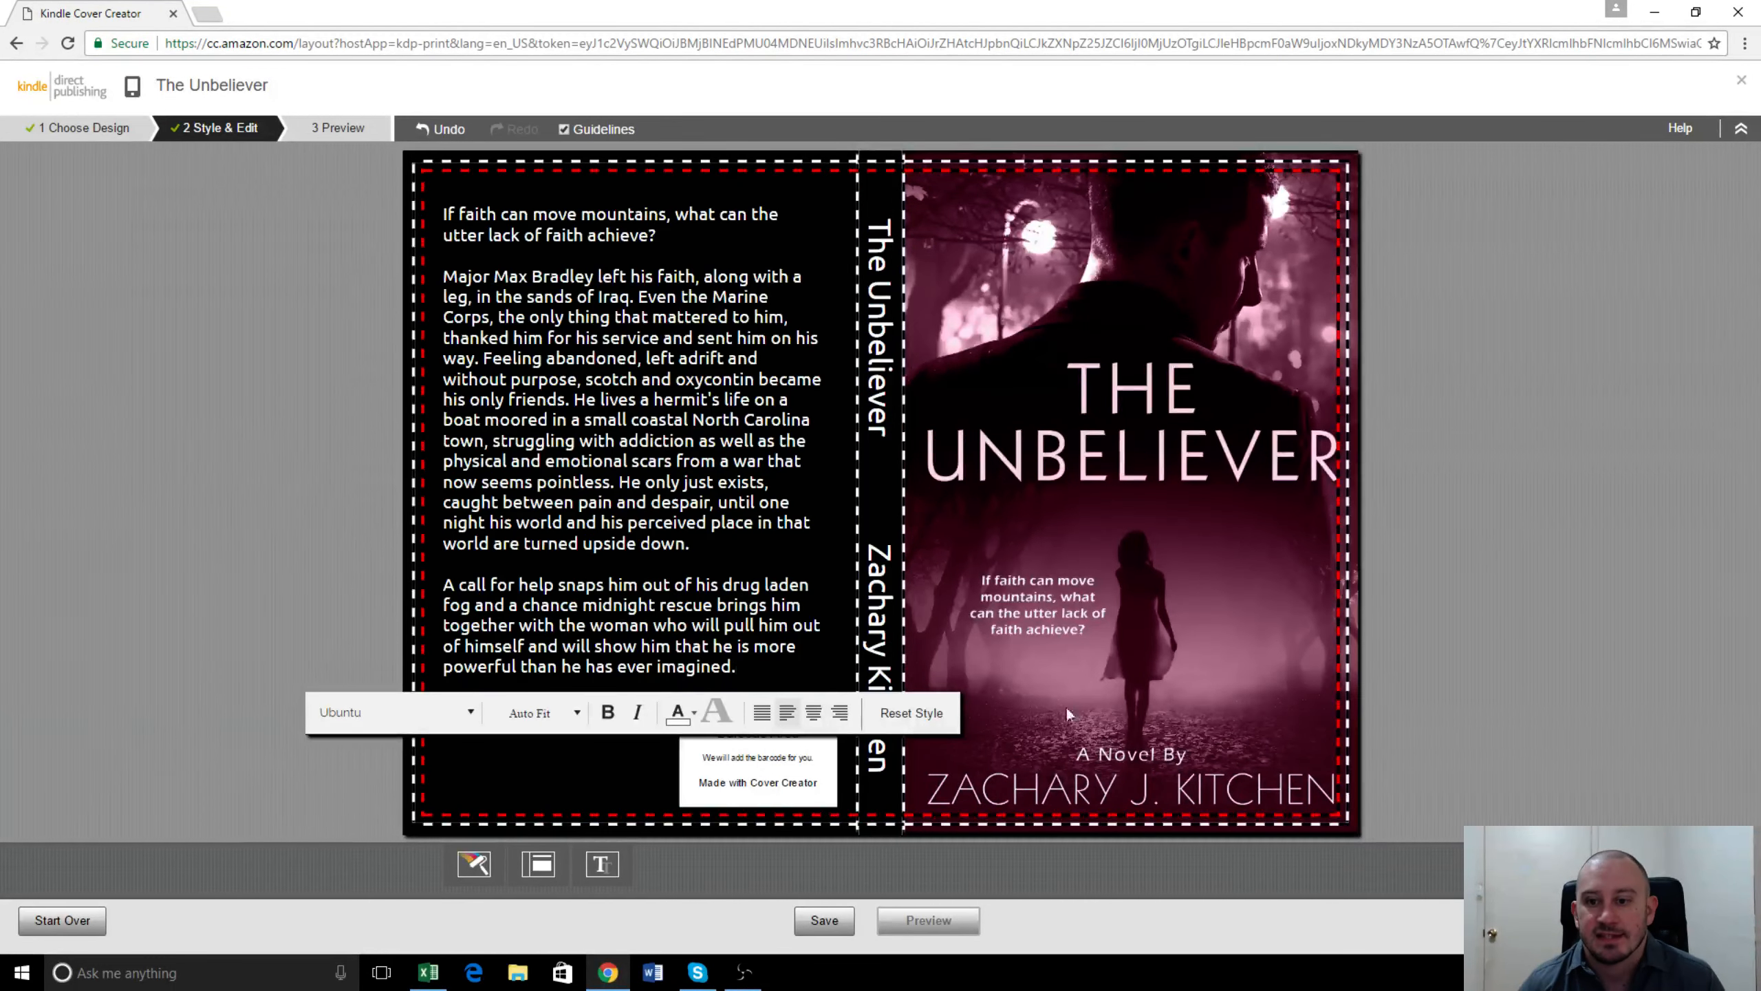
Finish editing the back-cover text, save the wraparound cover and open its preview.
left_click(302, 598)
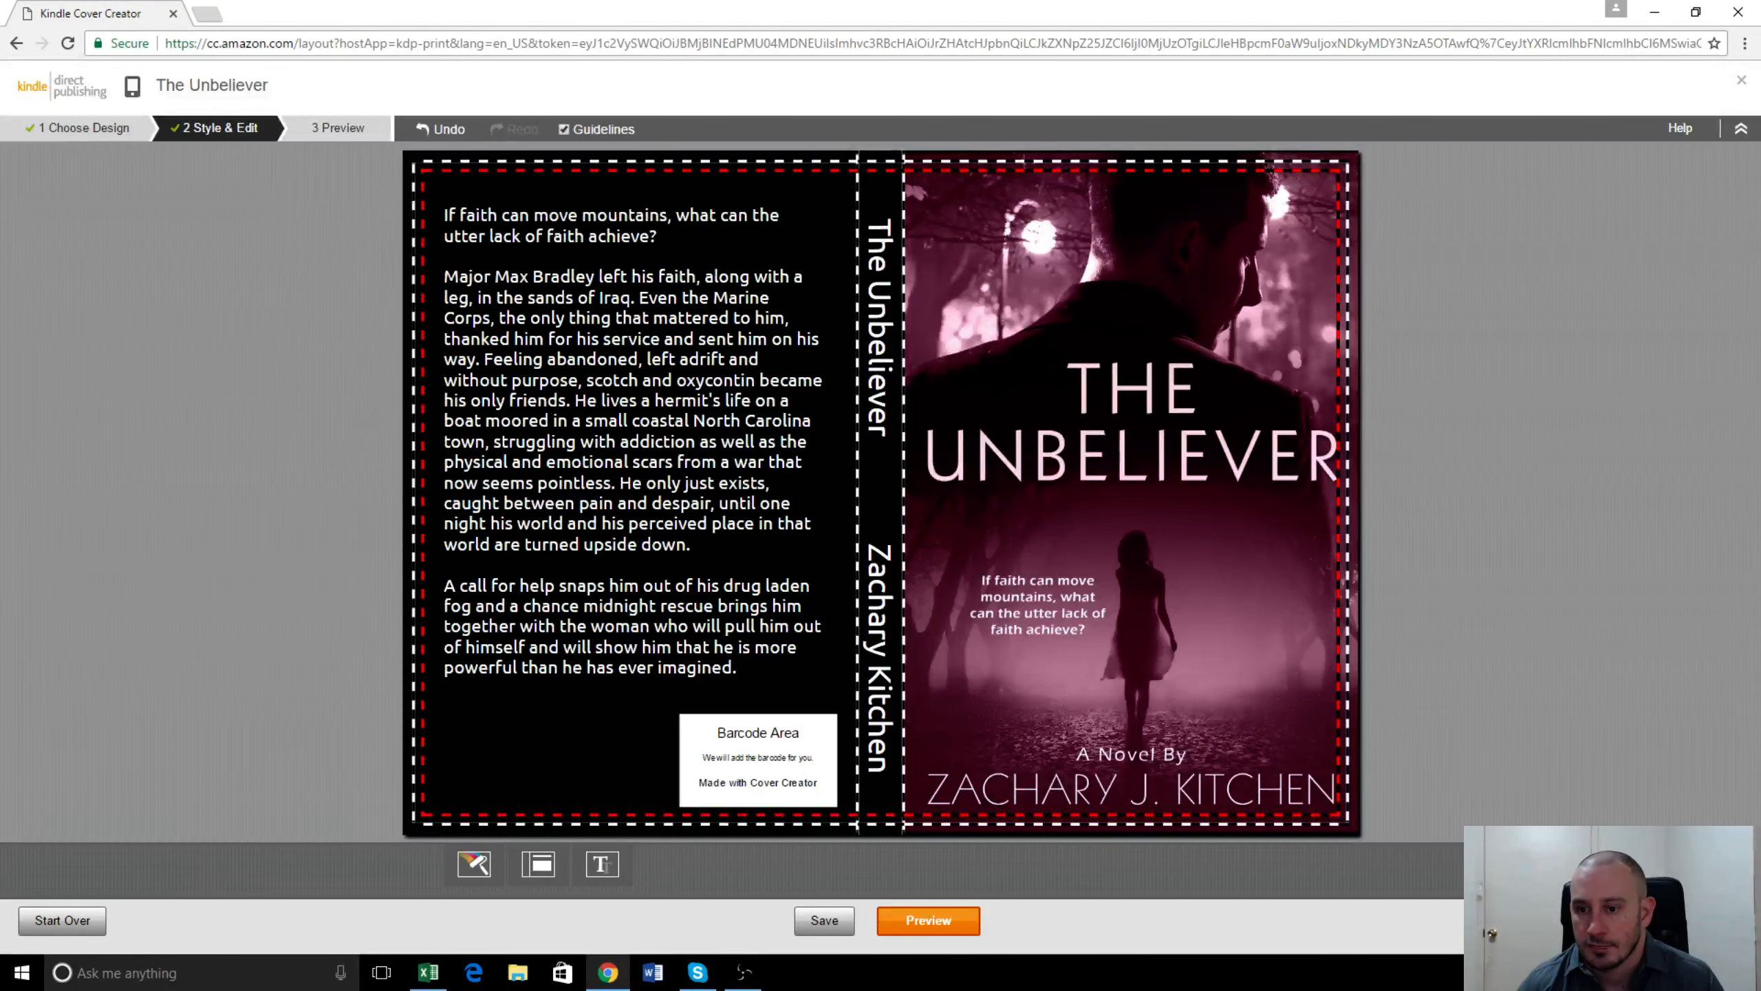
left_click(849, 926)
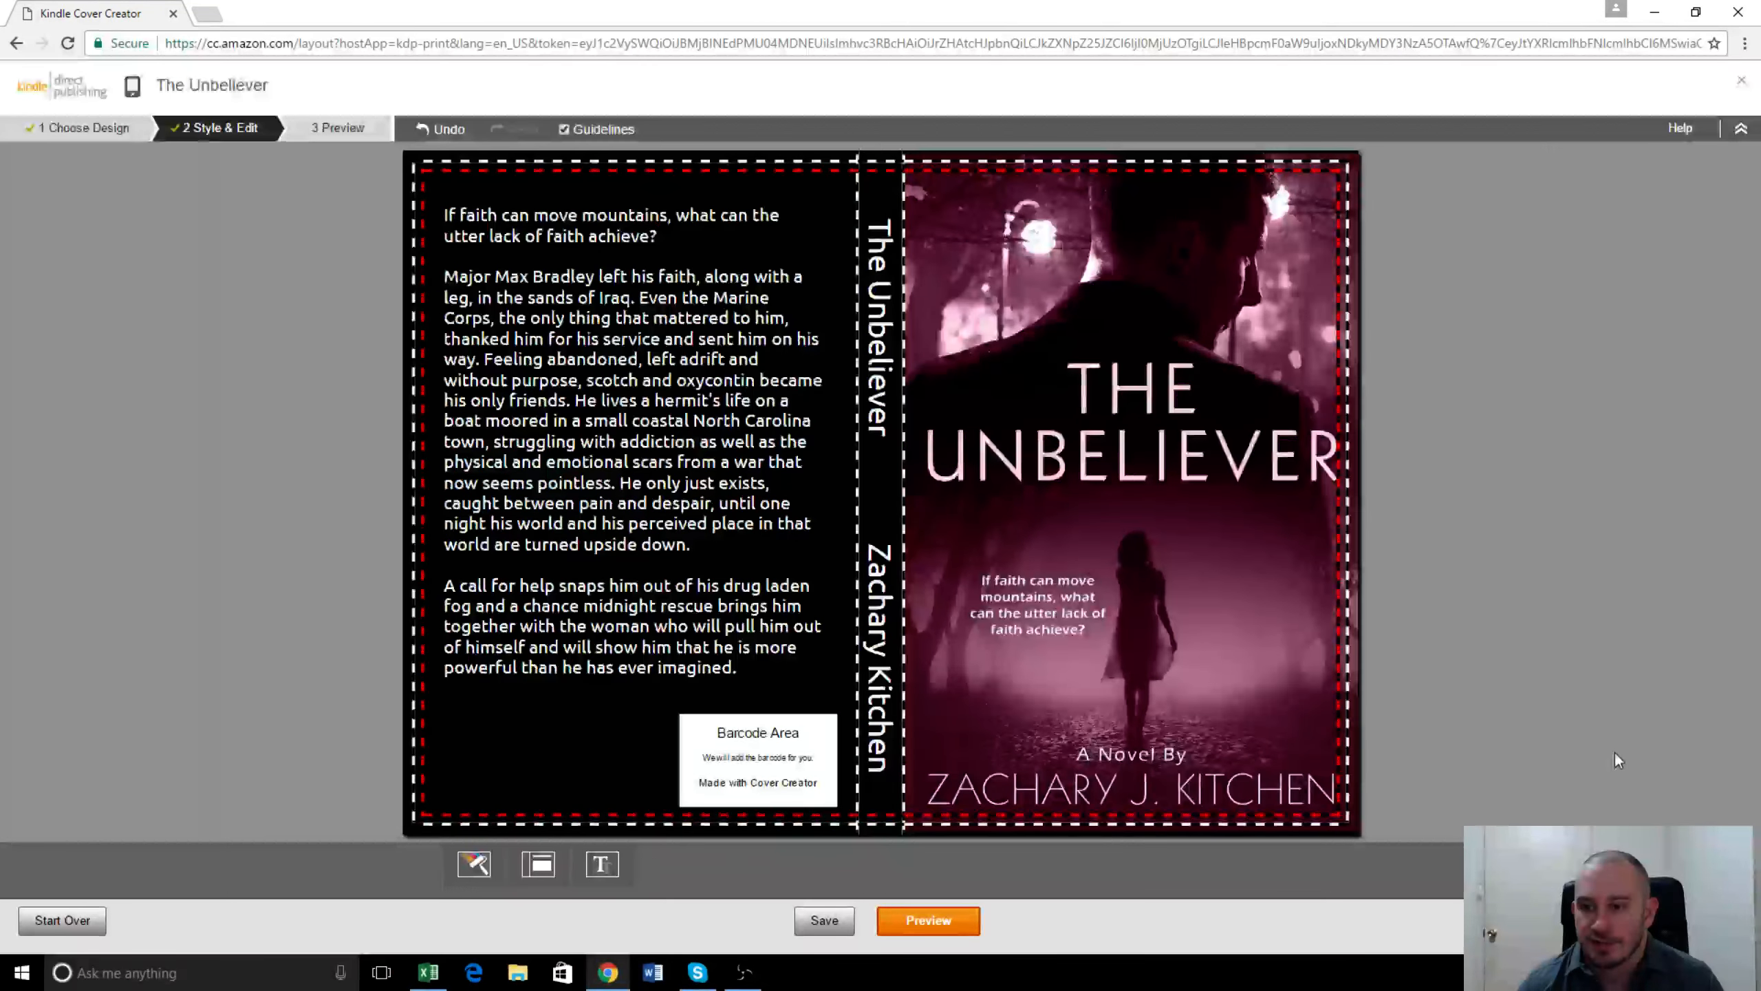
left_click(974, 926)
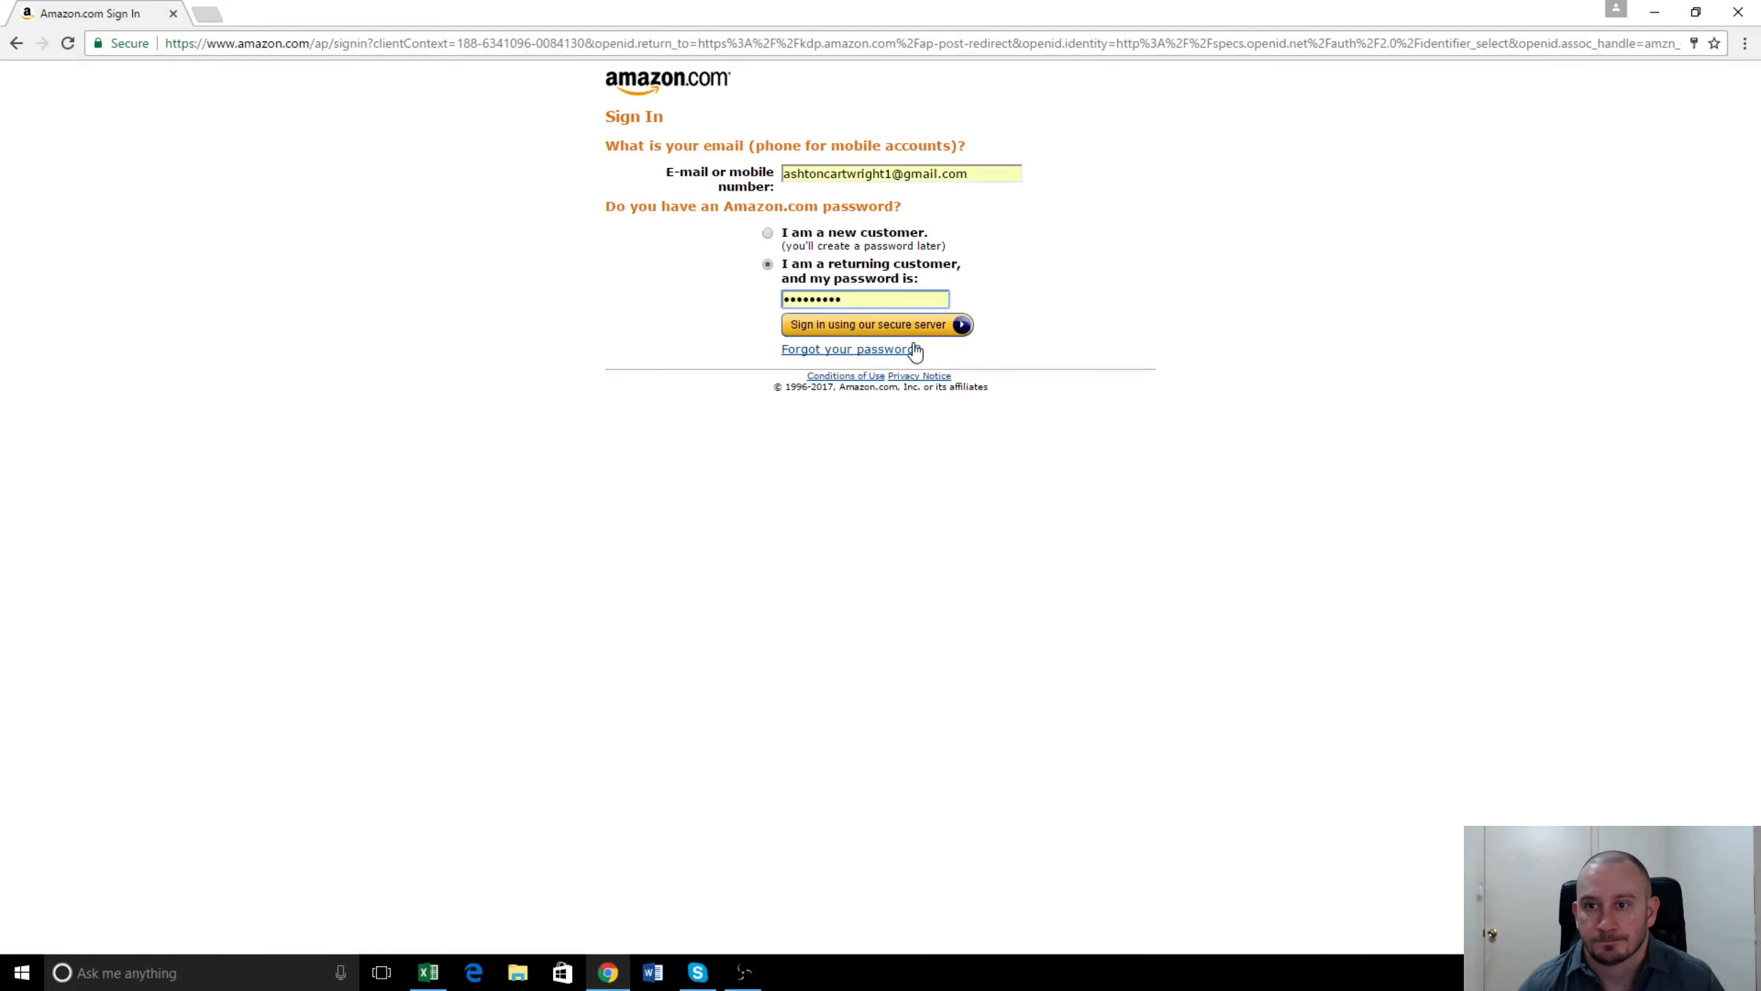
Sign back in to the Amazon account with the prefilled credentials and go to the Book Preview section of the paperback content page.
left_click(895, 326)
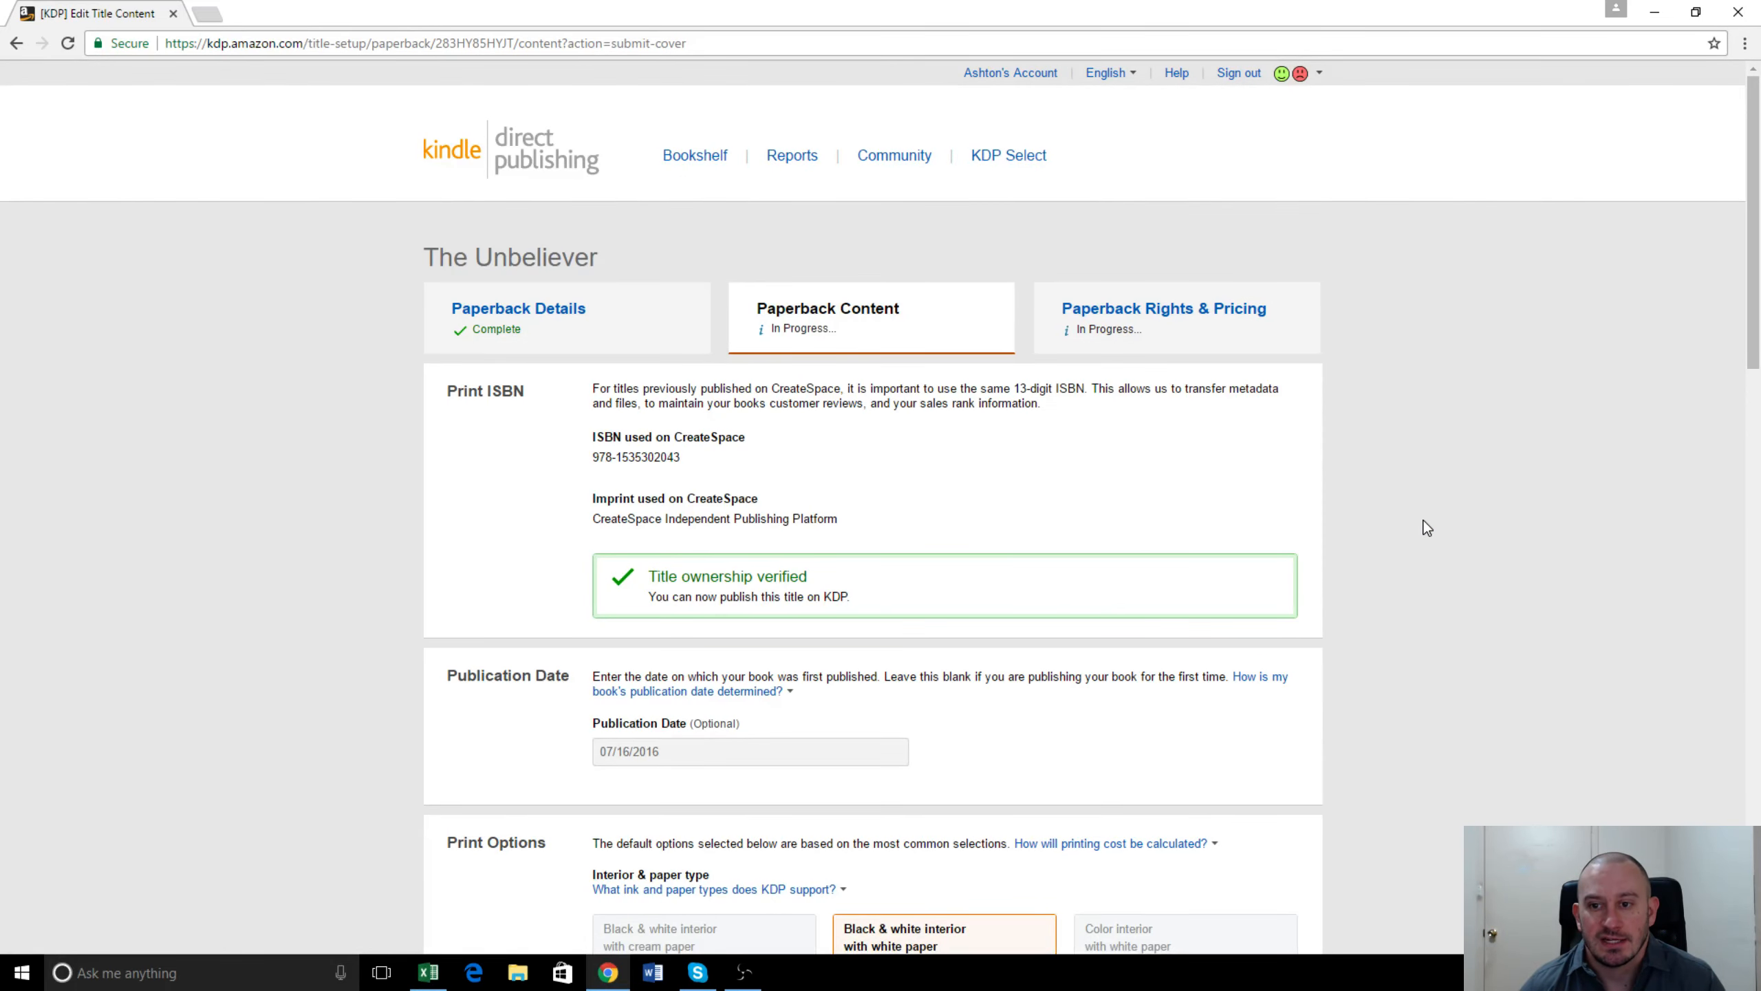
scroll(1425, 516, "down", 15)
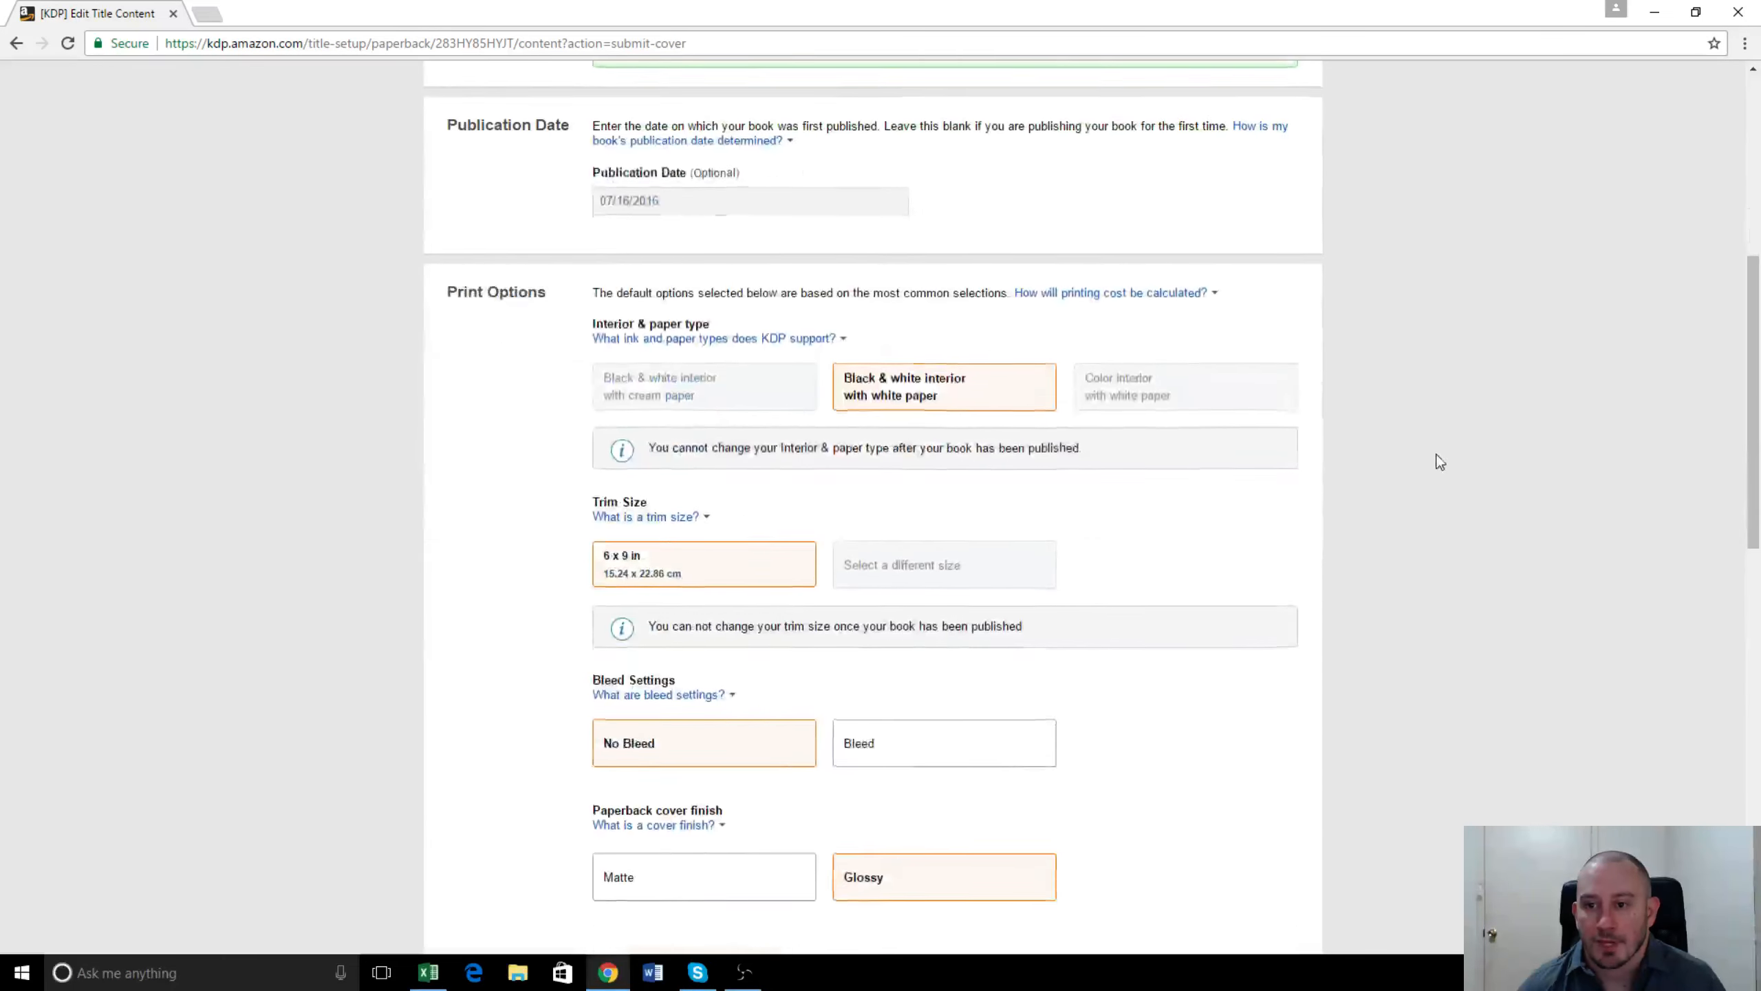
scroll(1435, 455, "down", 1)
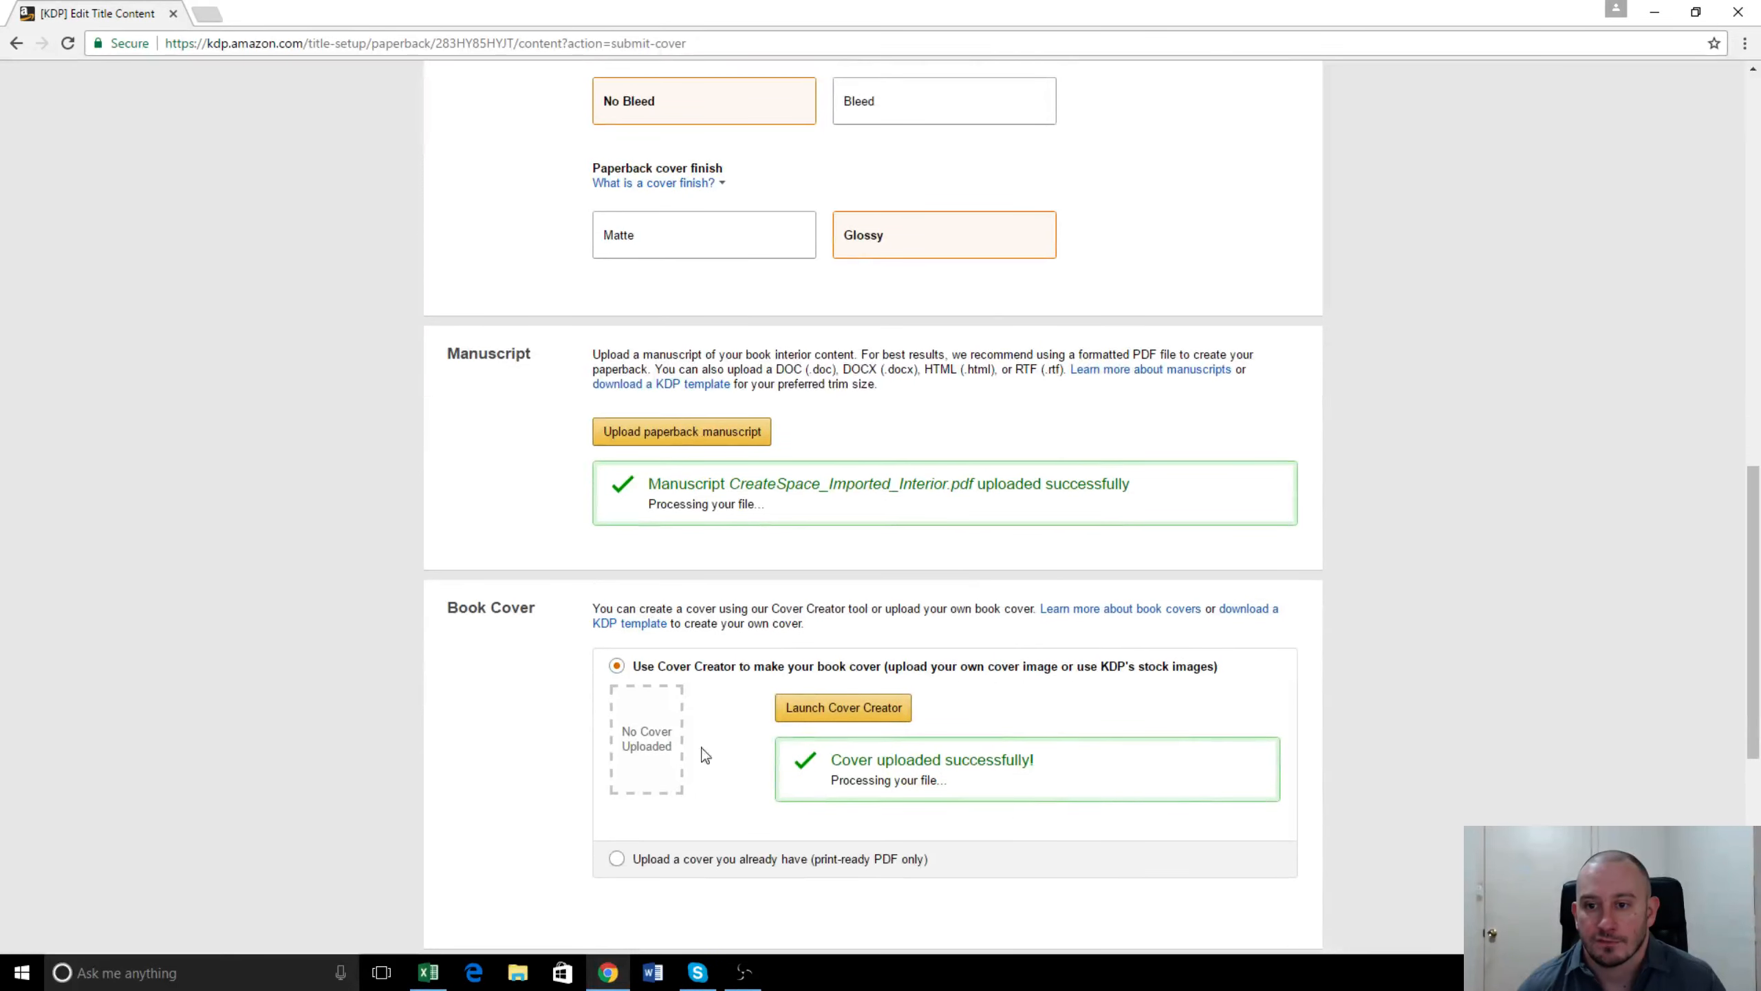
scroll(1068, 711, "down", 3)
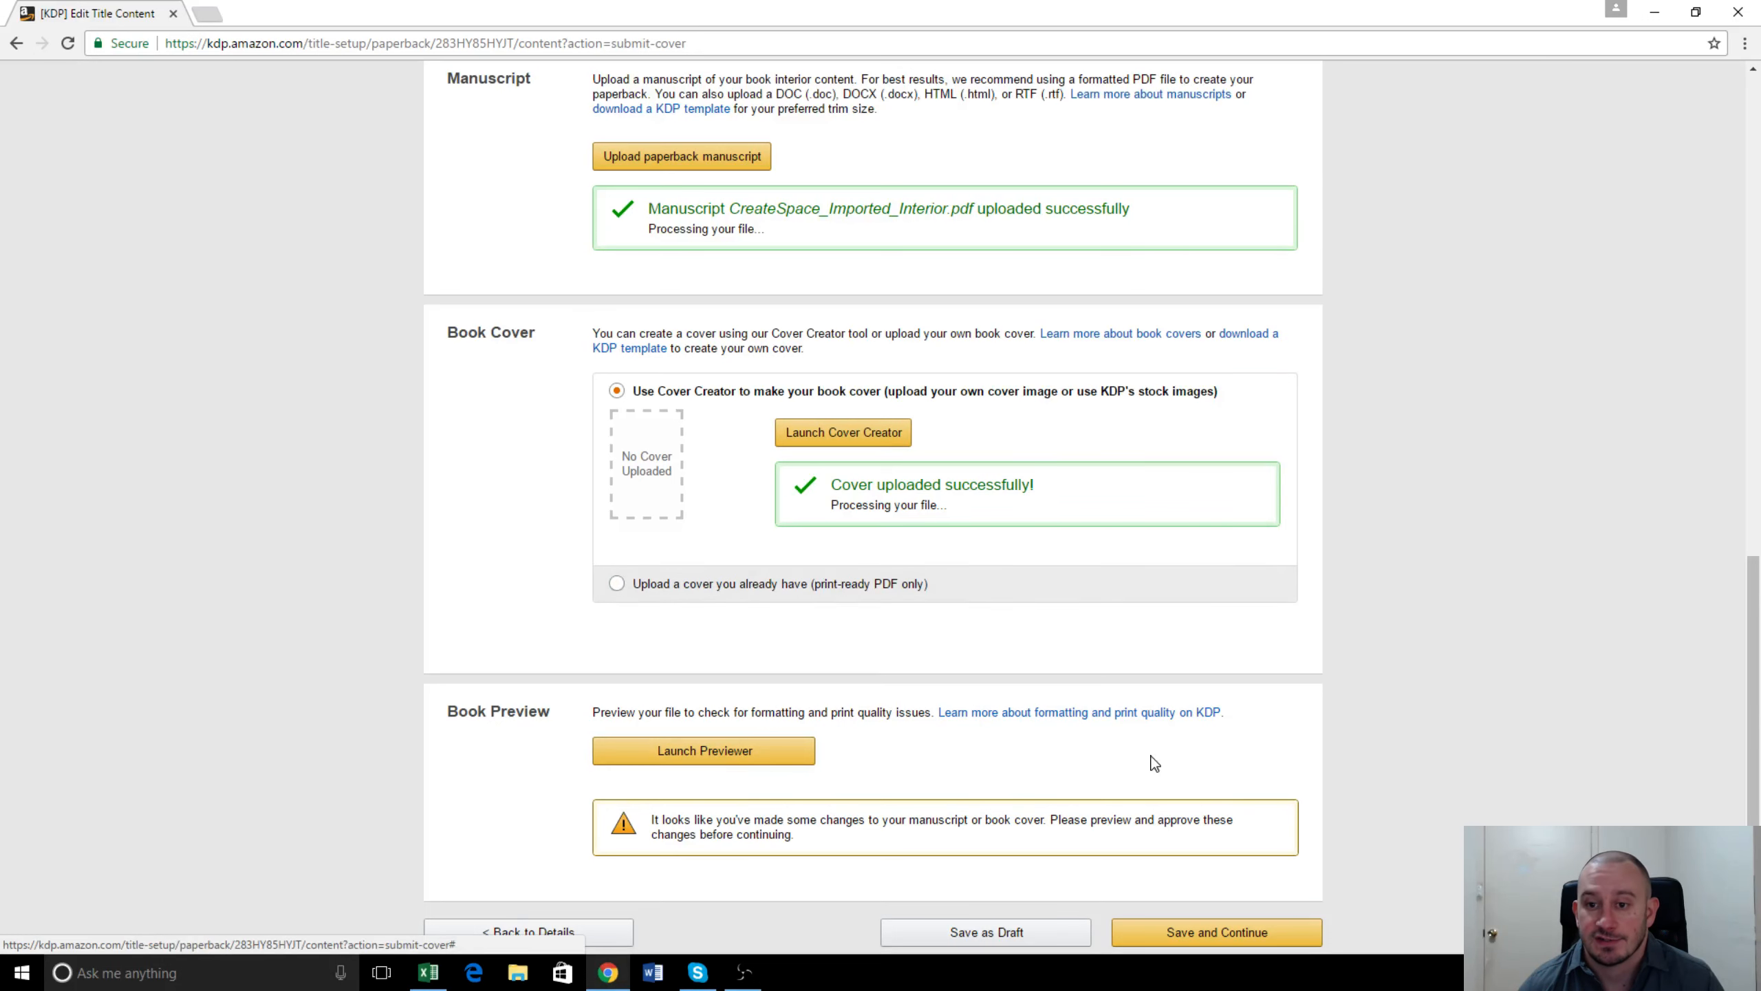
scroll(1294, 768, "down", 1)
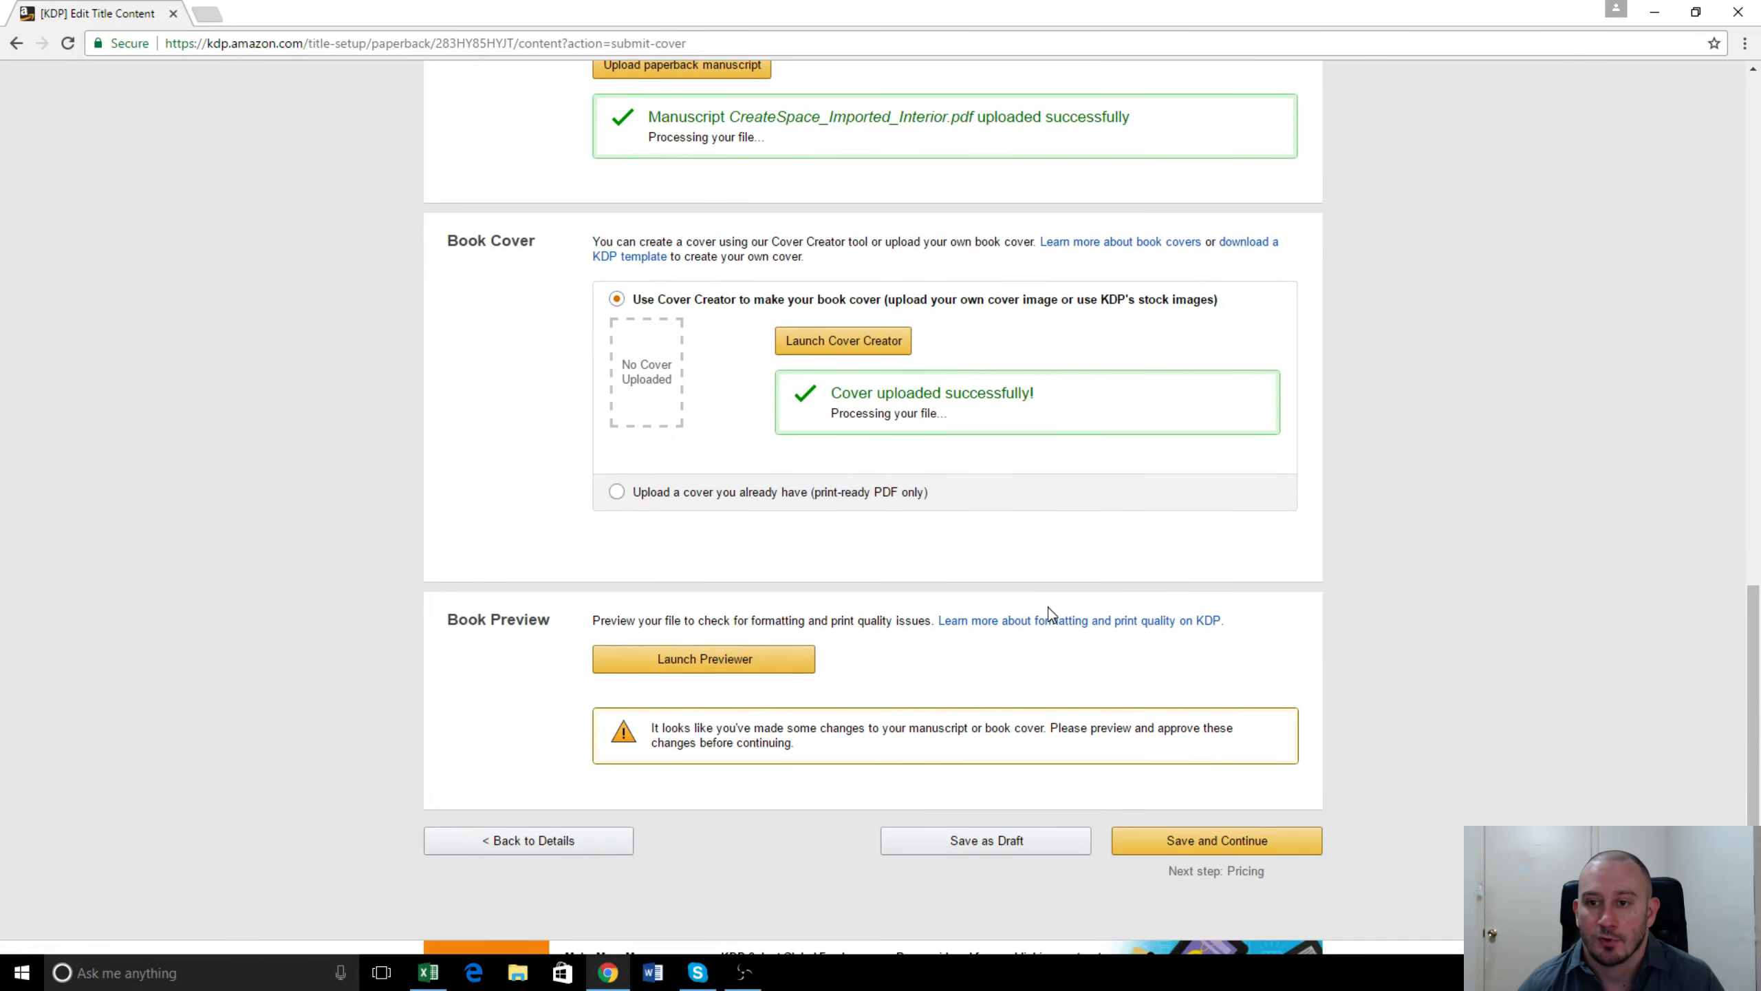